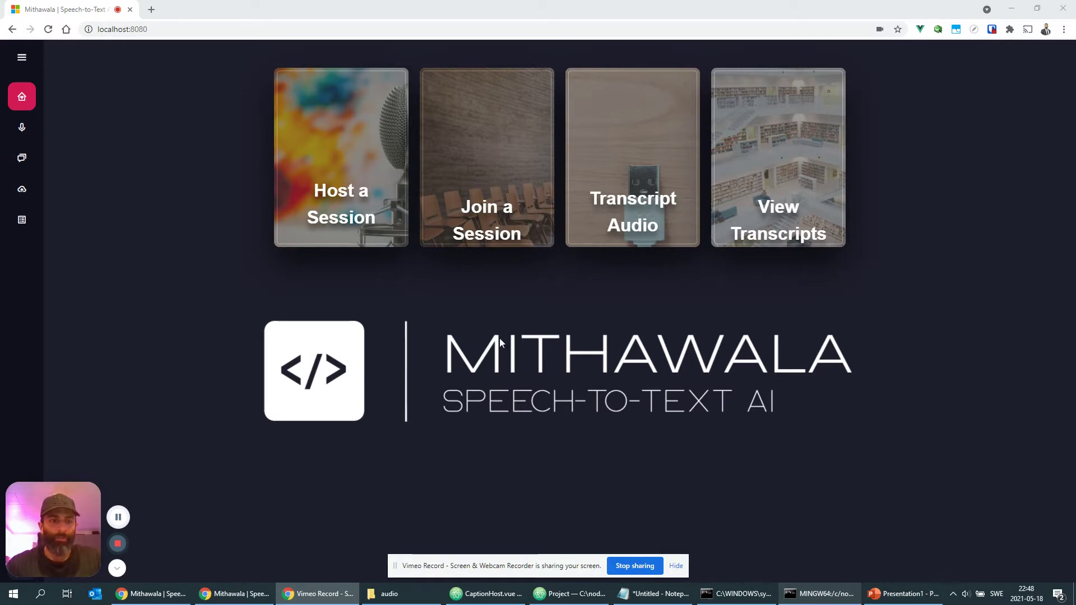
# Open the Host a Session page, which fills in a session key with en-US language
pyautogui.moveTo(302, 203)
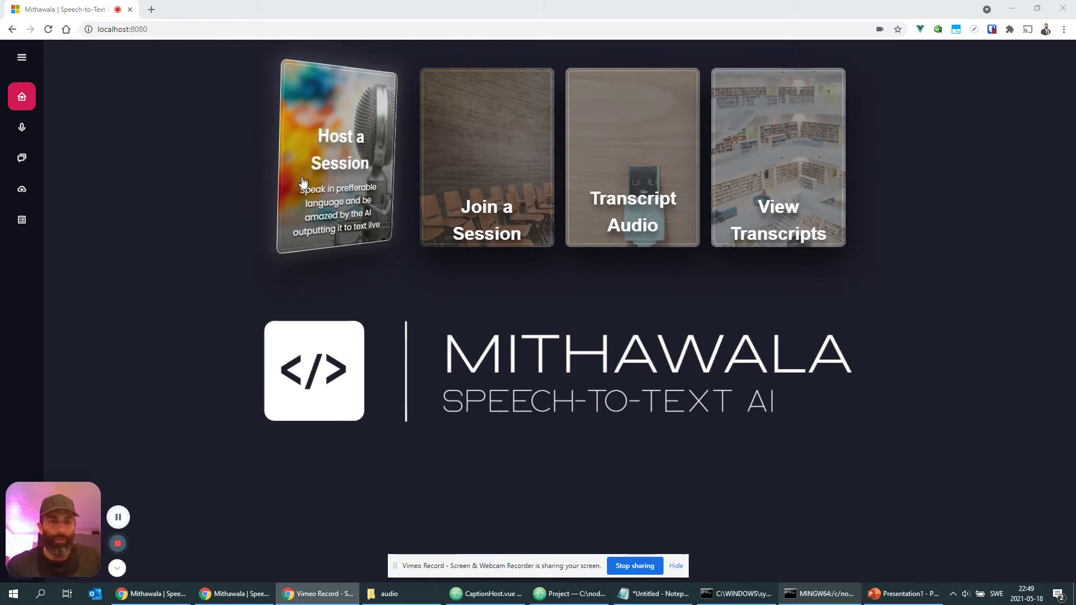
pyautogui.click(316, 156)
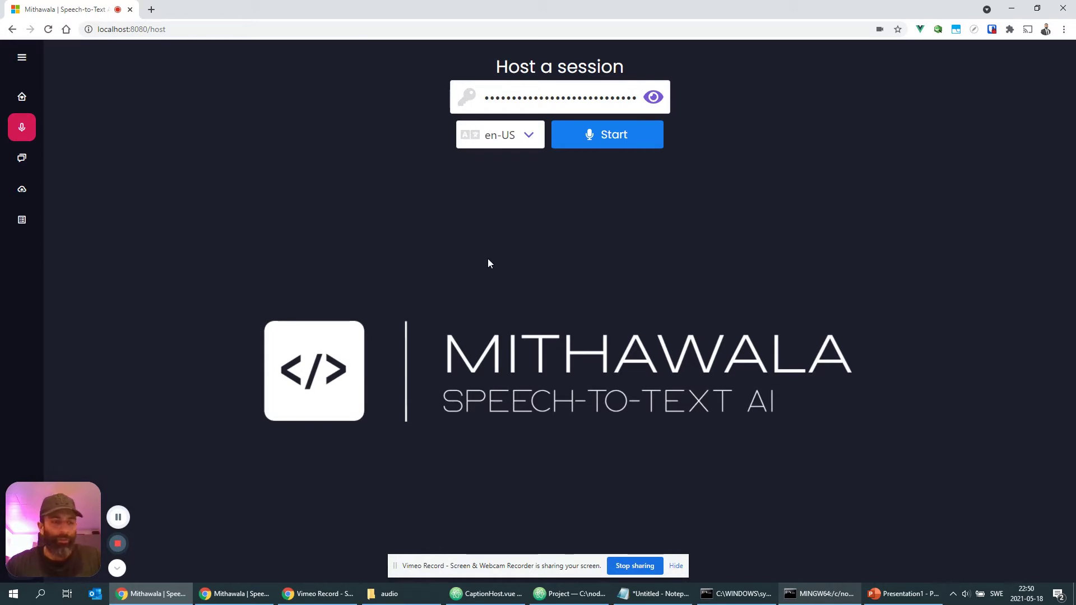
# Start live en-US captioning and restore the window so the second browser window shows alongside
pyautogui.click(594, 145)
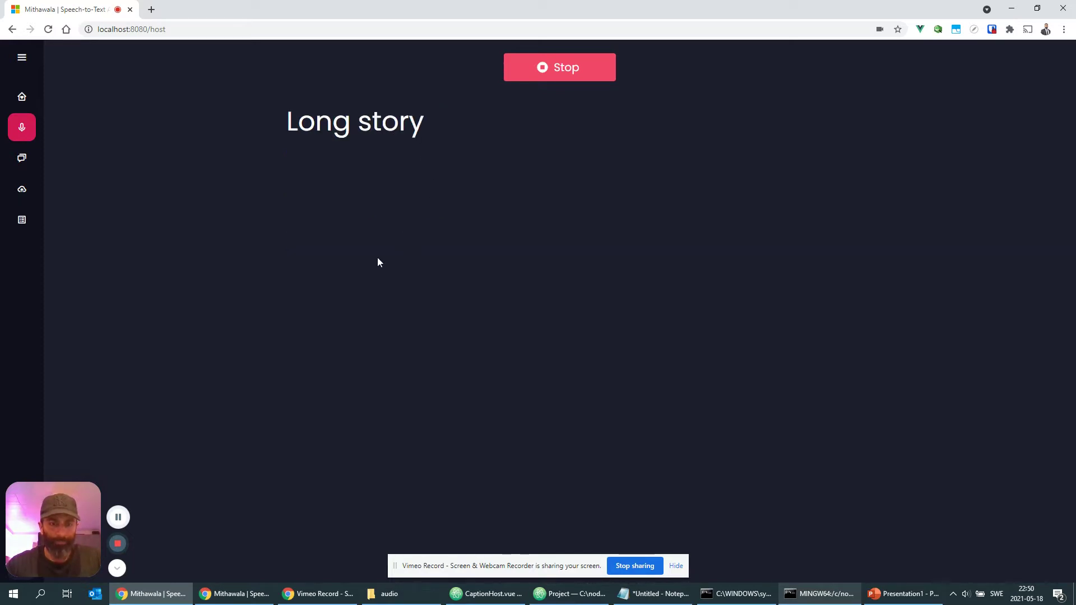
pyautogui.click(1038, 10)
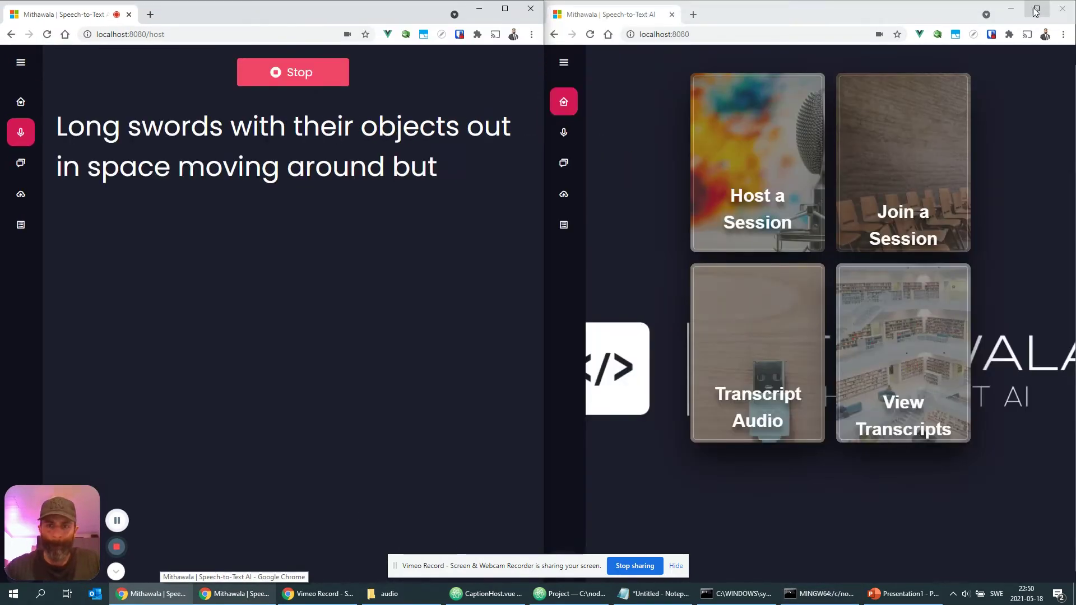
# Join the session in the right-hand window and switch its captions to Swedish (sv)
pyautogui.click(879, 188)
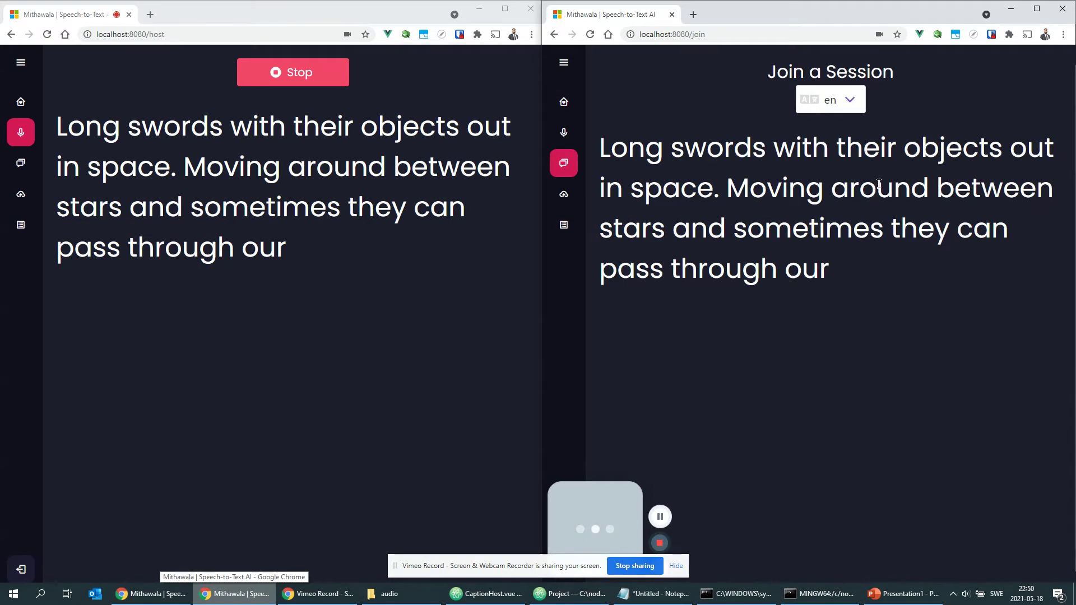
pyautogui.click(849, 100)
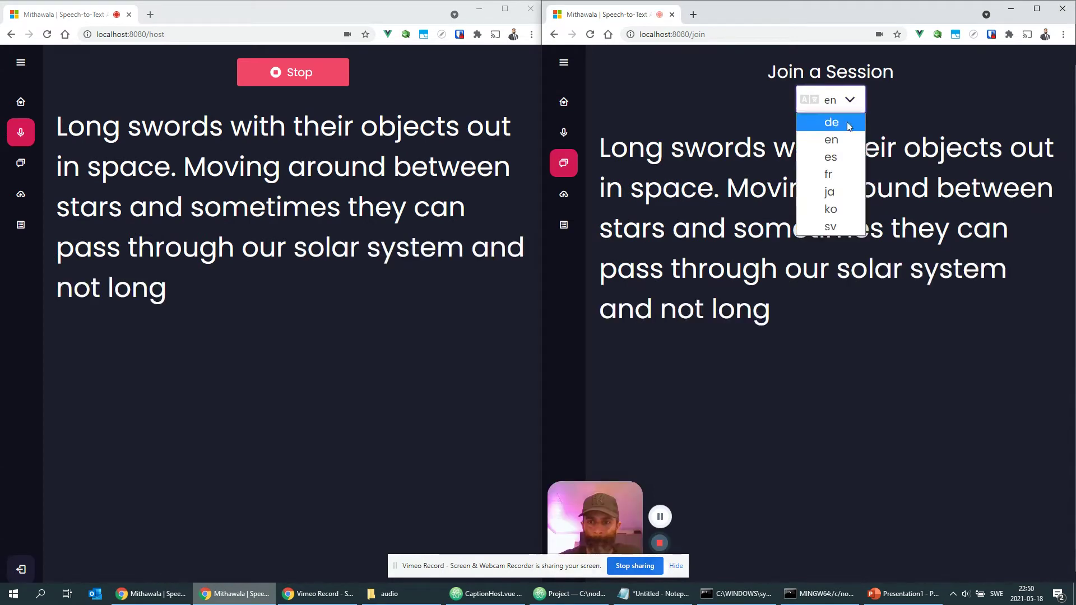
pyautogui.click(826, 228)
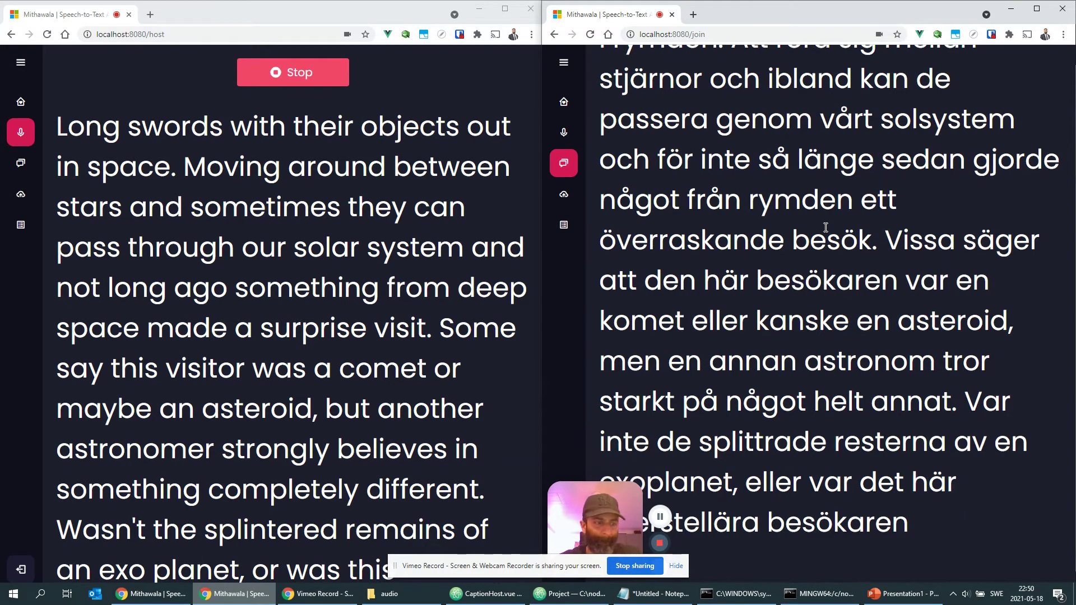
# Maximize the host window, stop the session and save the transcript as 'My first presentation'
pyautogui.click(508, 9)
pyautogui.click(577, 69)
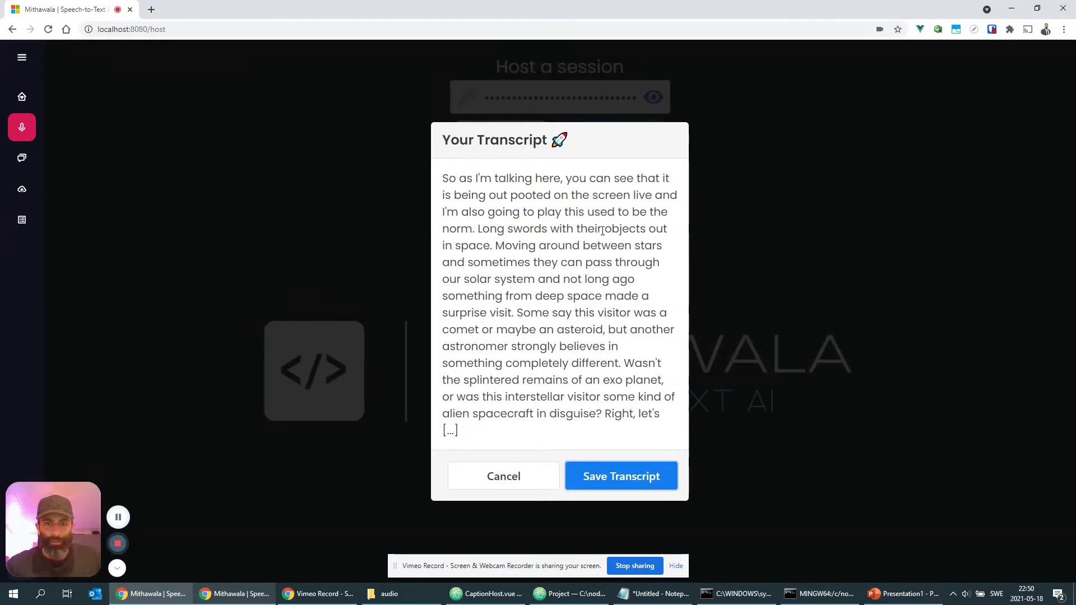
pyautogui.click(616, 480)
pyautogui.write('My first presentation')
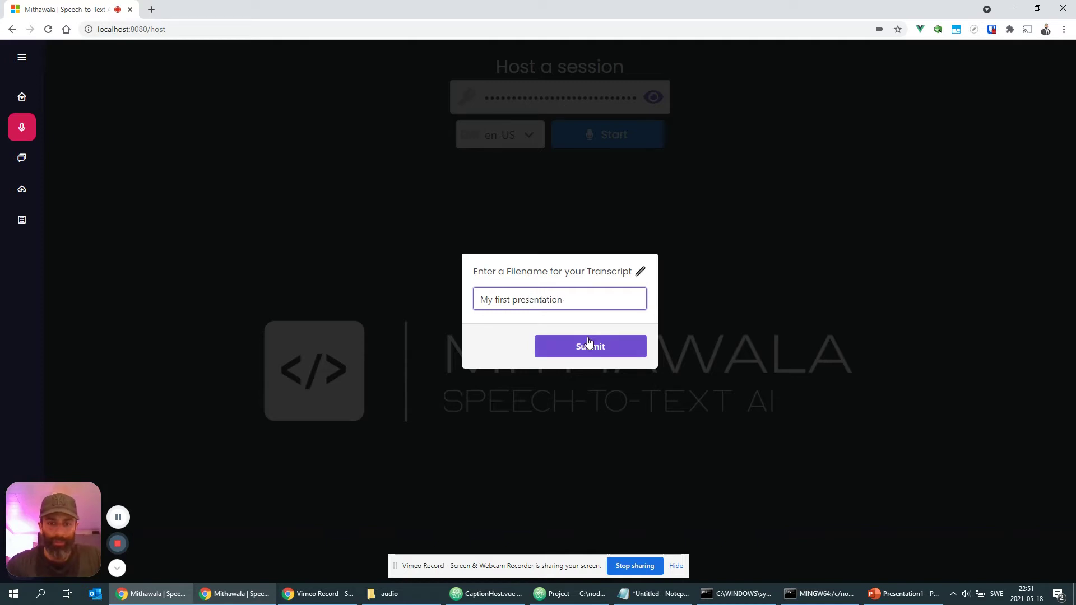
pyautogui.click(587, 346)
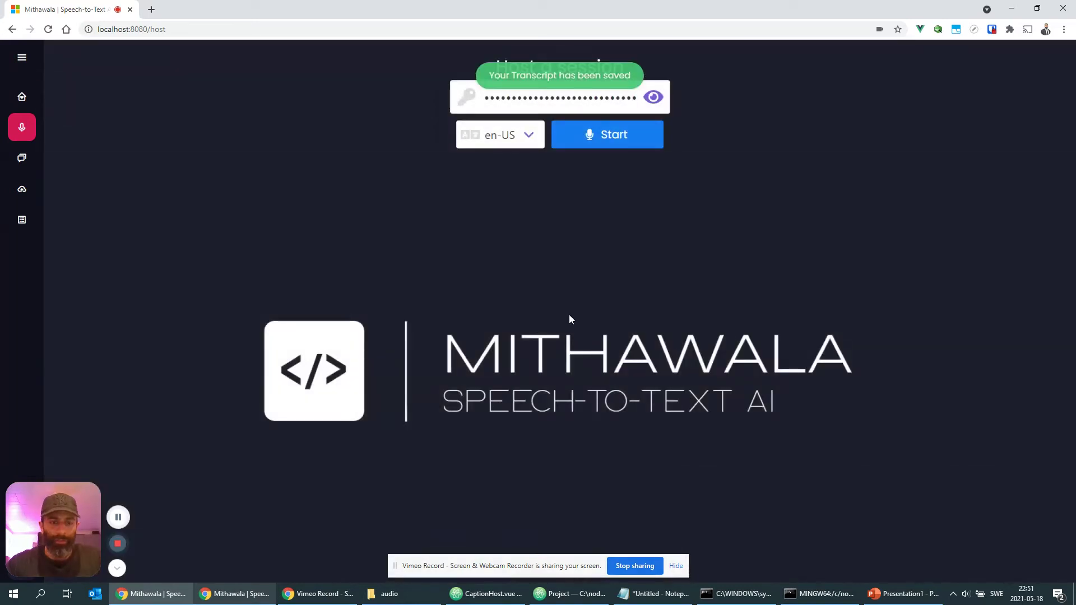
# Scroll through the Swedish captions in the join window, then return to the host window
pyautogui.click(266, 593)
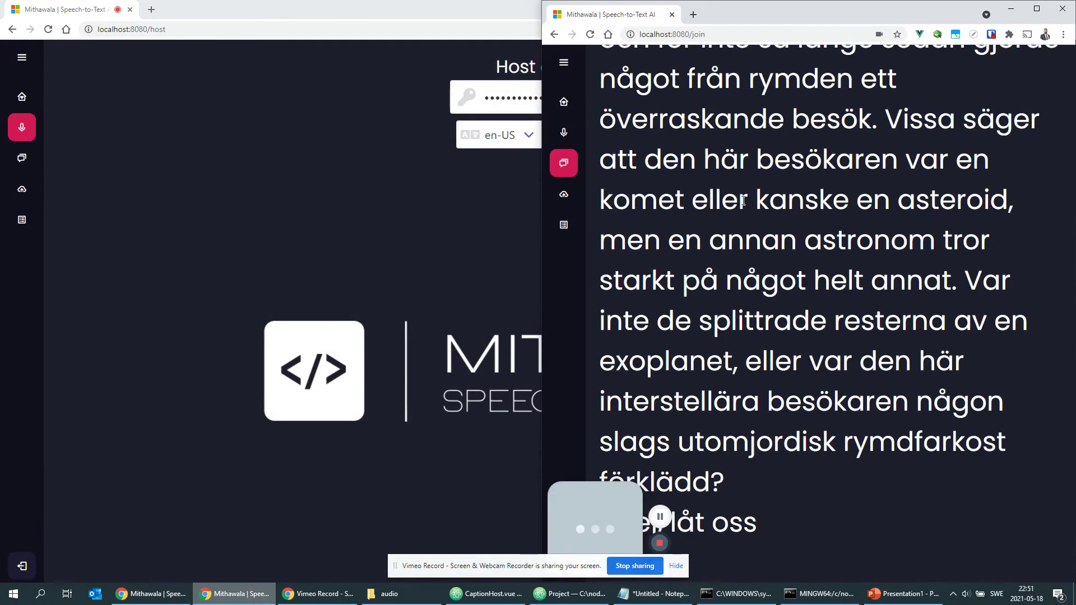
pyautogui.scroll(5, 742, 200)
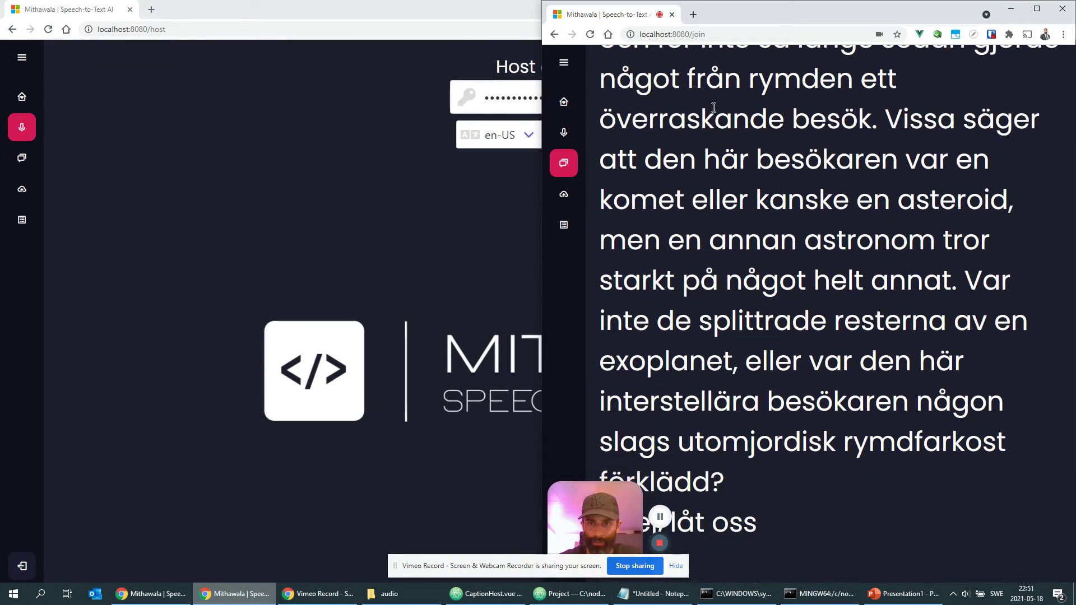
pyautogui.click(411, 237)
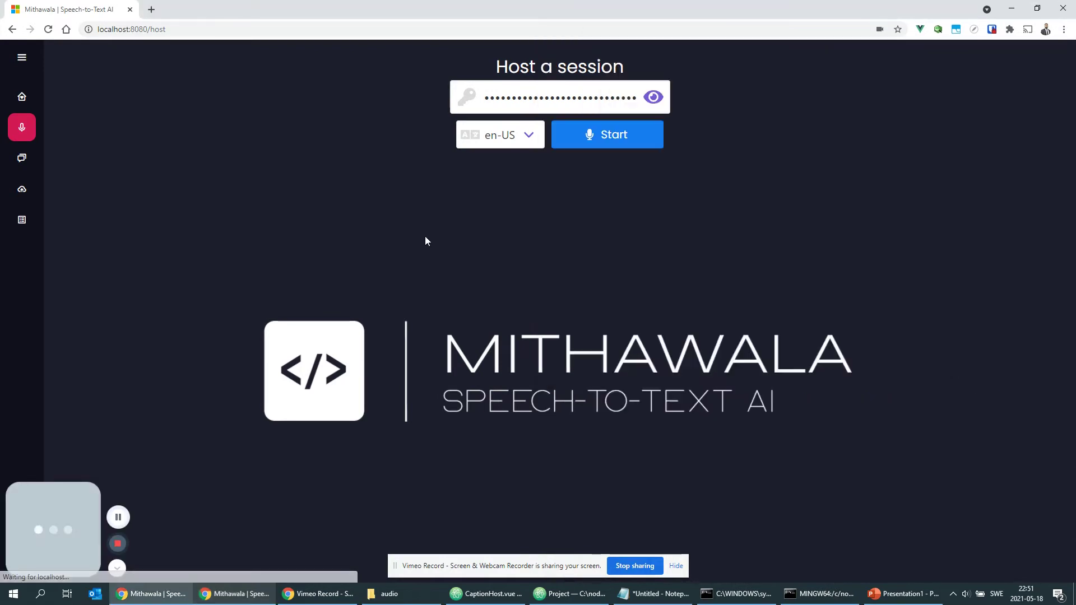
# Drop speech-to-text_all_audio_files_batman.wav onto the Transcript Audio page and keep en-US as the language
pyautogui.click(22, 194)
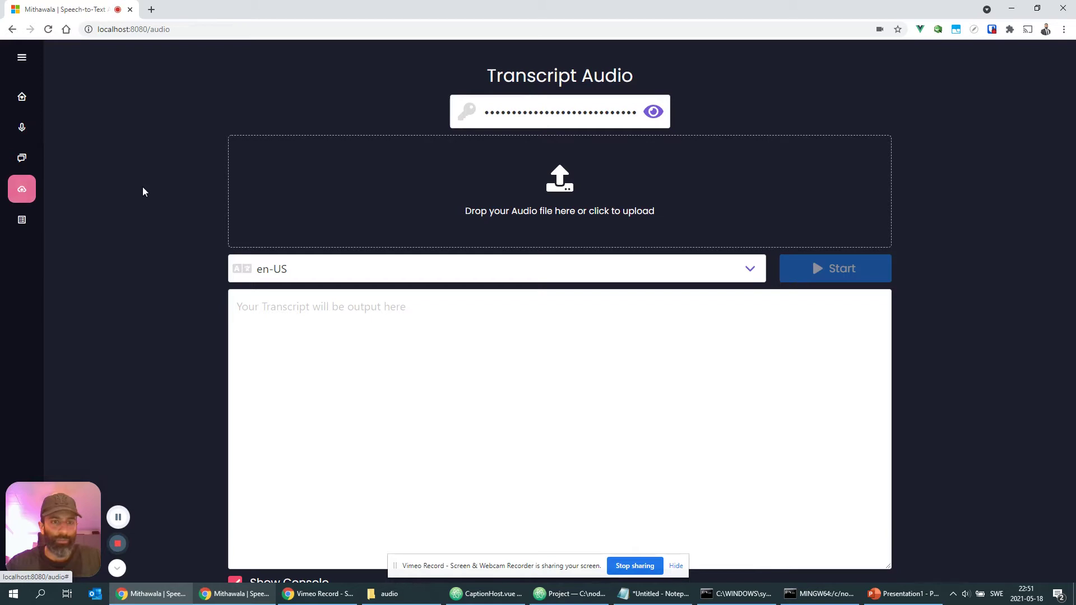
pyautogui.click(395, 592)
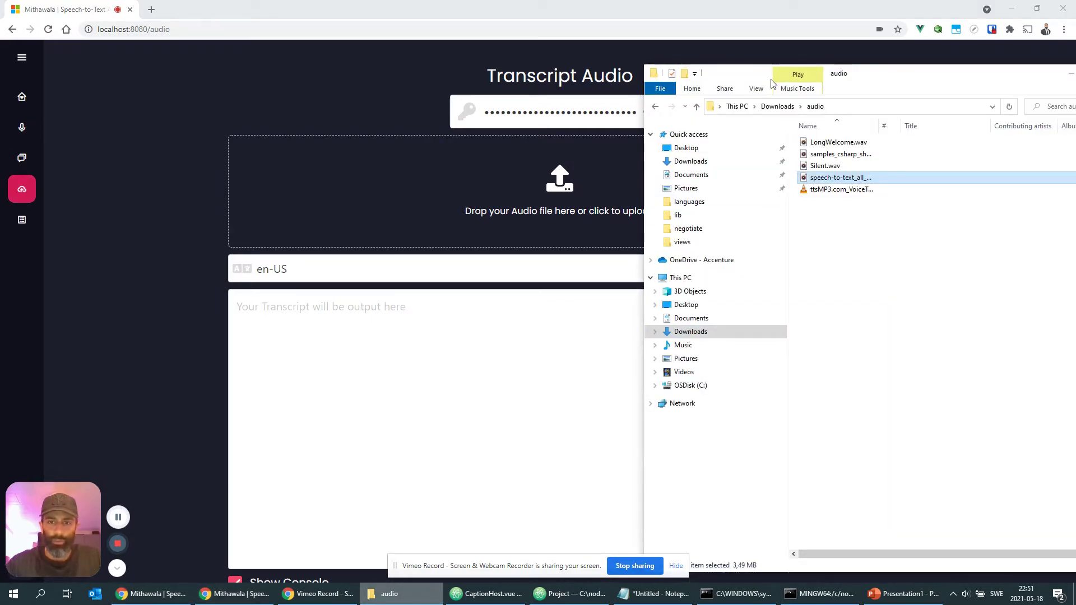
pyautogui.moveTo(861, 75); pyautogui.dragTo(949, 75)
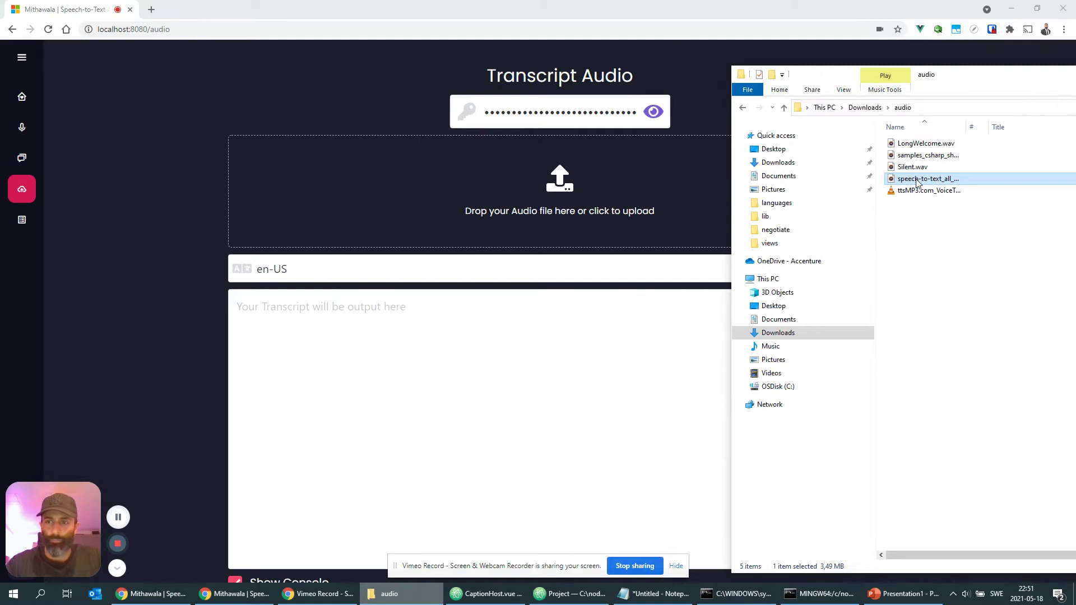
pyautogui.moveTo(917, 179); pyautogui.dragTo(446, 204)
pyautogui.scroll(-1, 202, 284)
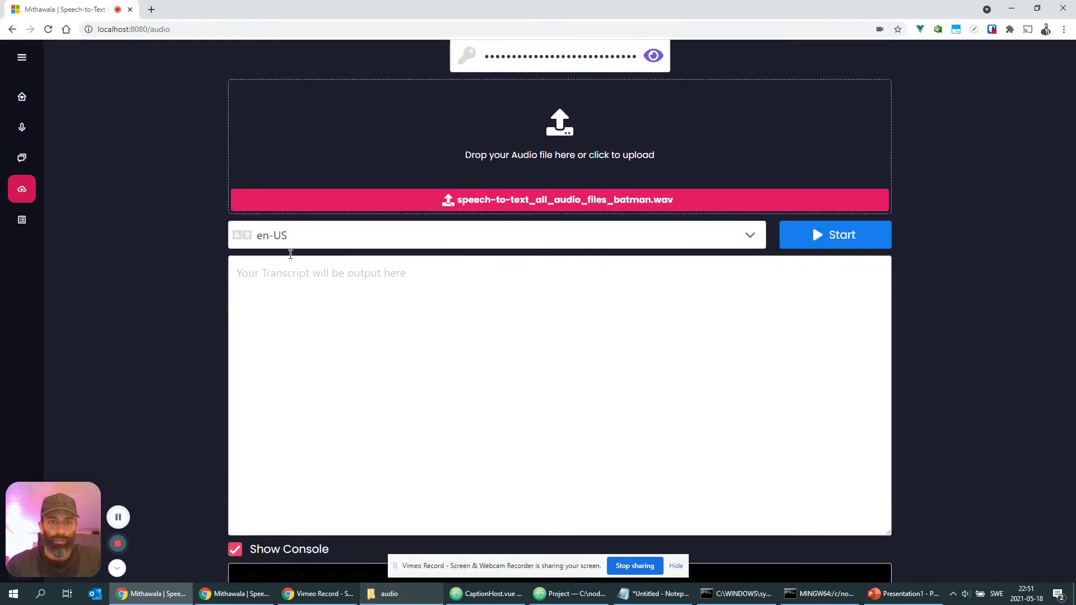
pyautogui.click(331, 237)
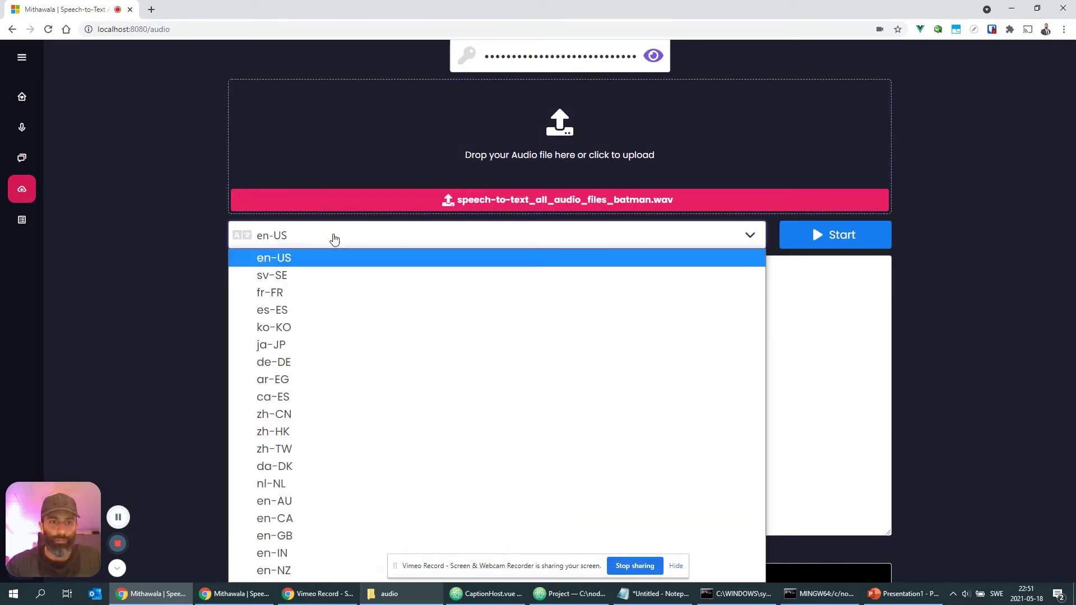
pyautogui.click(270, 262)
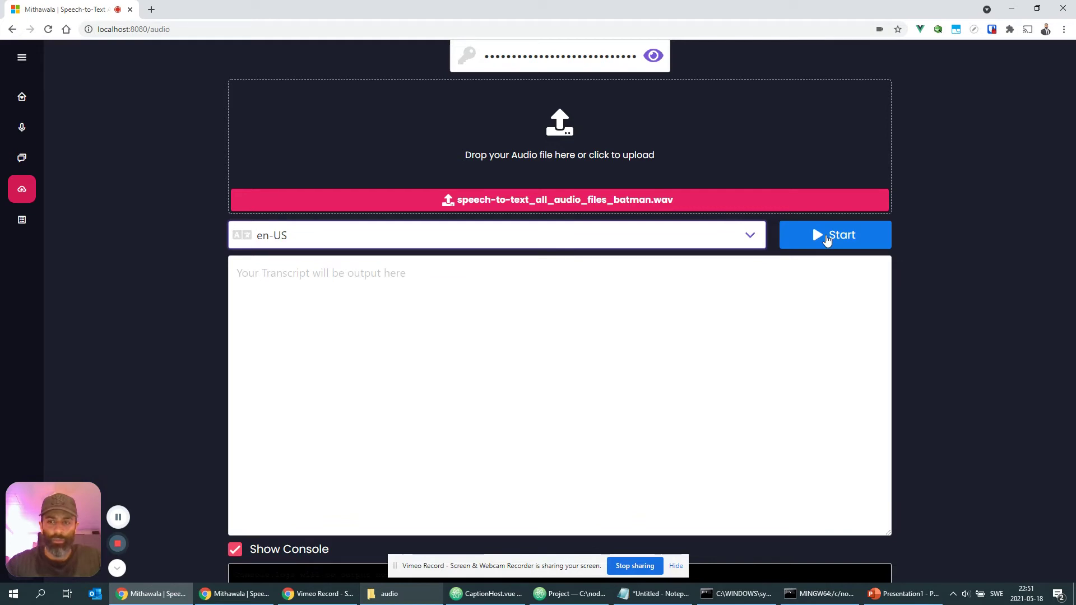
# Start transcribing the Batman audio and scroll through the paragraphs as they appear
pyautogui.click(826, 241)
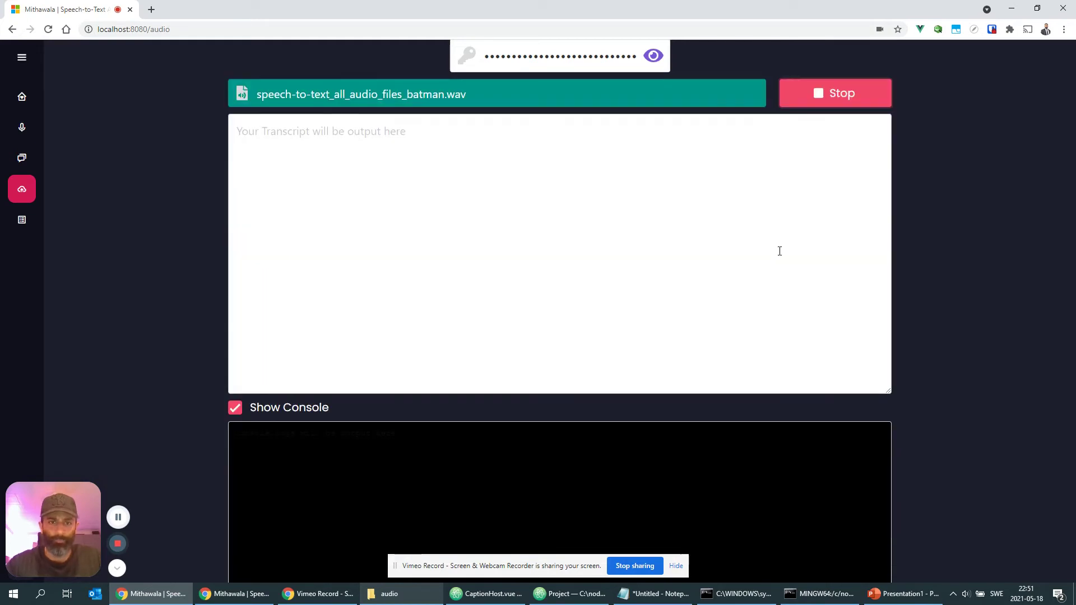
pyautogui.scroll(-1, 785, 351)
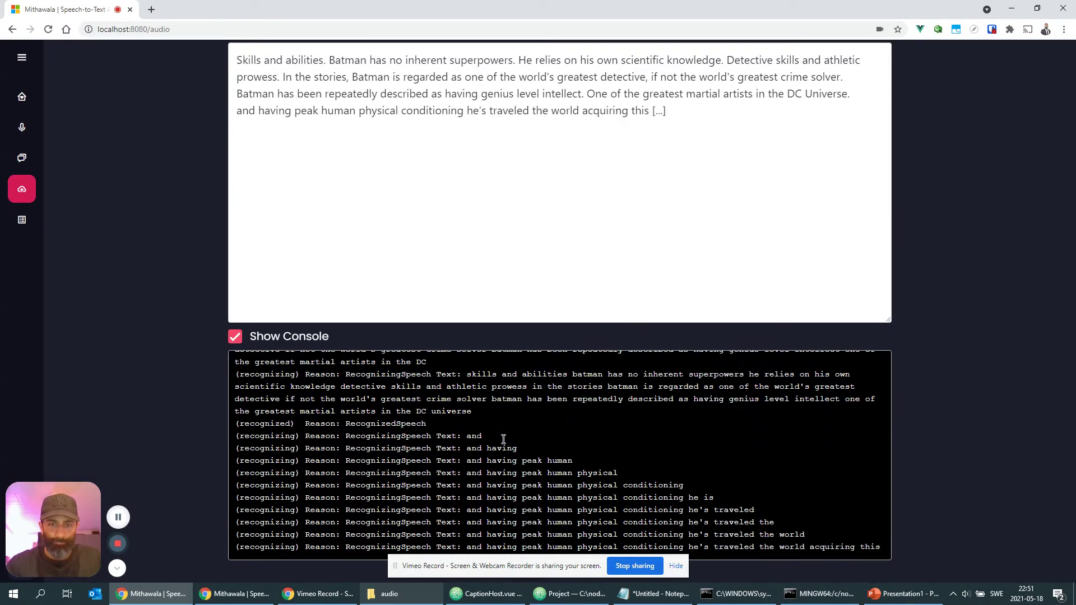
pyautogui.scroll(2, 575, 289)
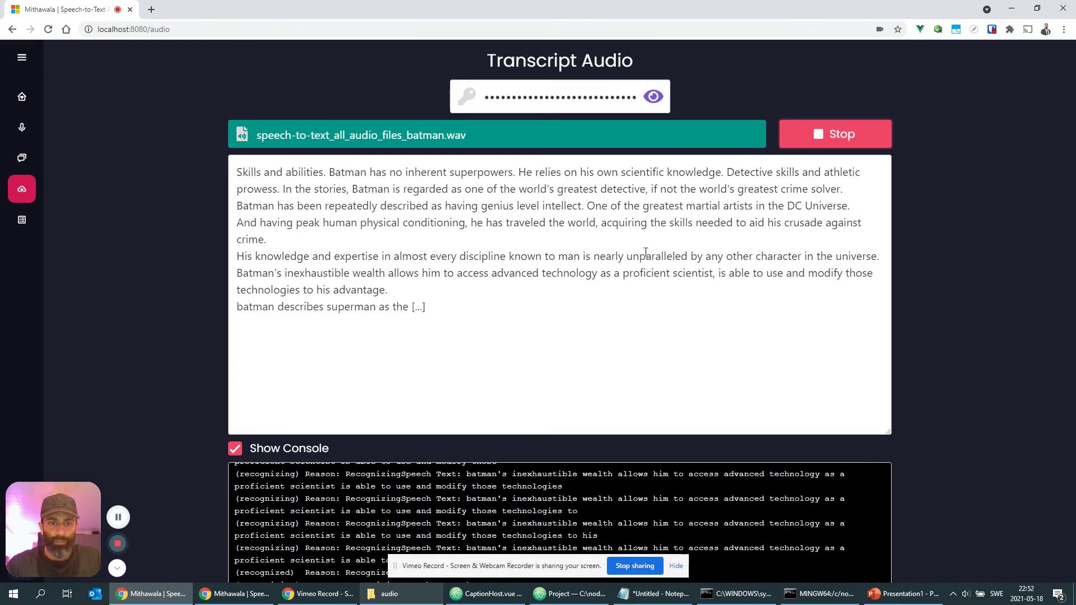
# Stop the Batman transcription and save the transcript with the filename 'Batman'
pyautogui.click(831, 140)
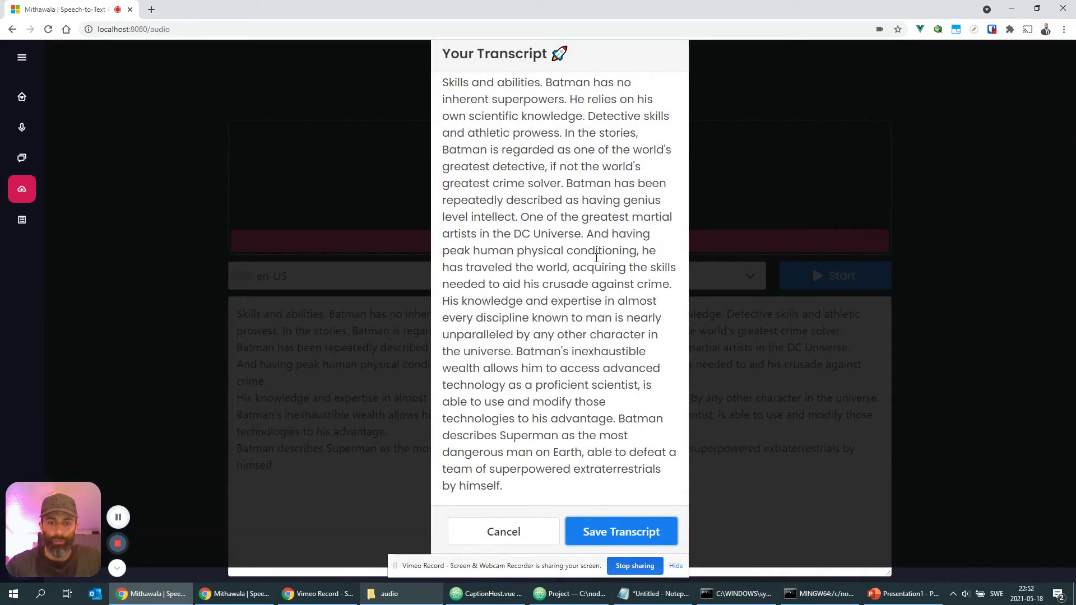
pyautogui.scroll(1, 597, 257)
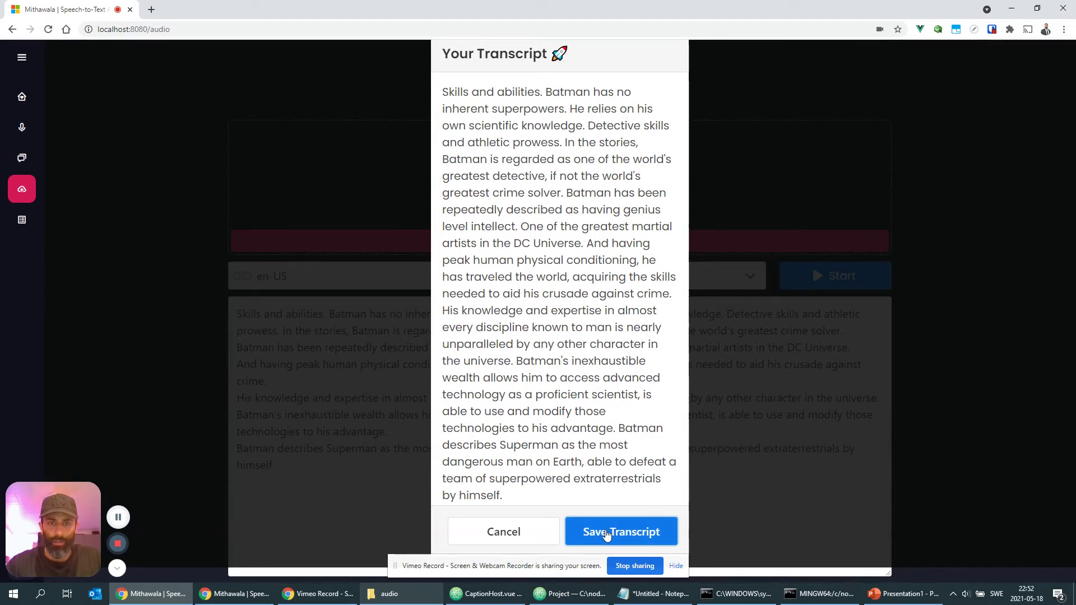
pyautogui.click(605, 533)
pyautogui.write('Batman')
pyautogui.click(551, 339)
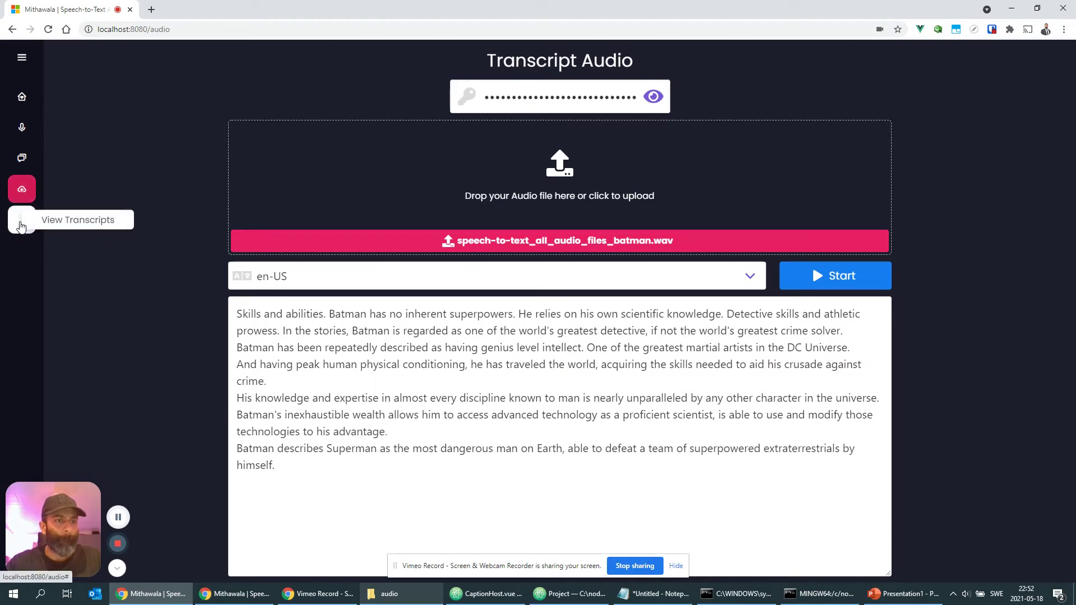
# Show the View Transcripts list, with Batman and My first presentation at the top
pyautogui.click(21, 225)
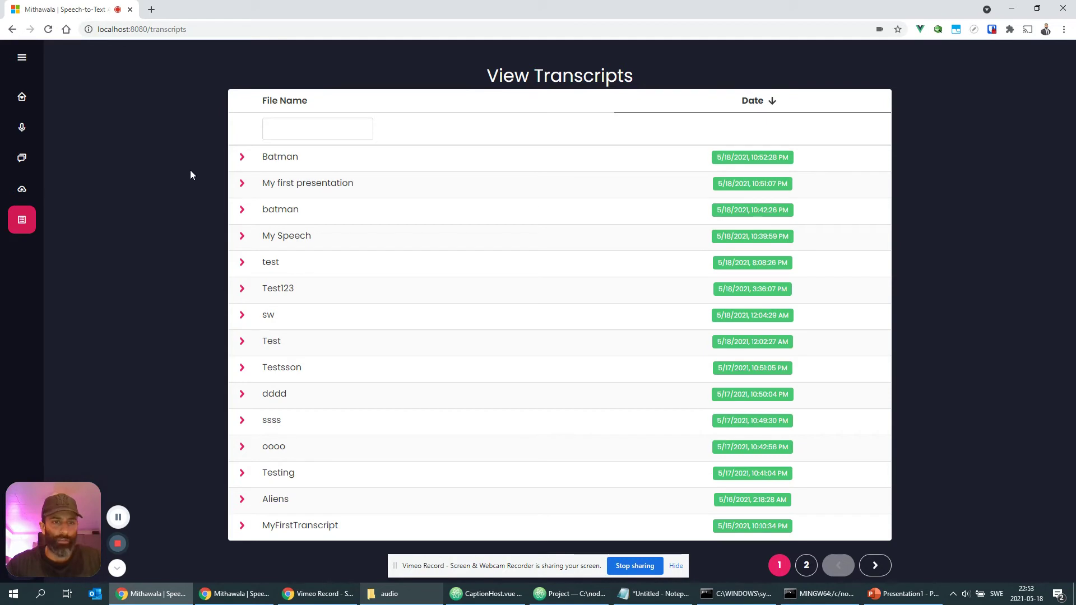
# Expand the Batman row in the saved transcripts list
pyautogui.click(242, 159)
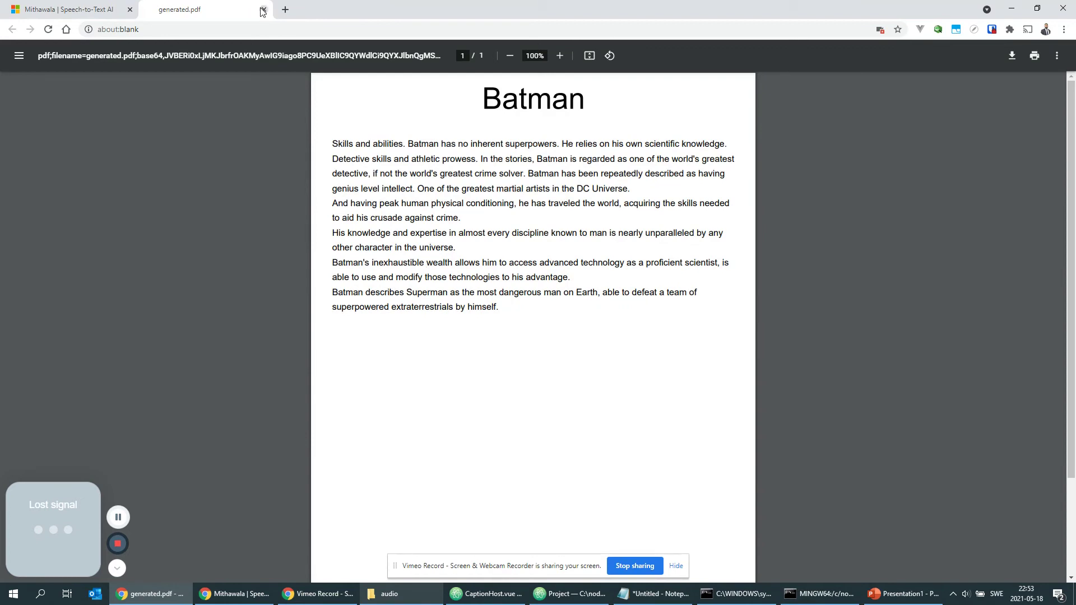
# Close the generated PDF tab and choose the Hindi Female voice
pyautogui.click(263, 9)
pyautogui.click(563, 202)
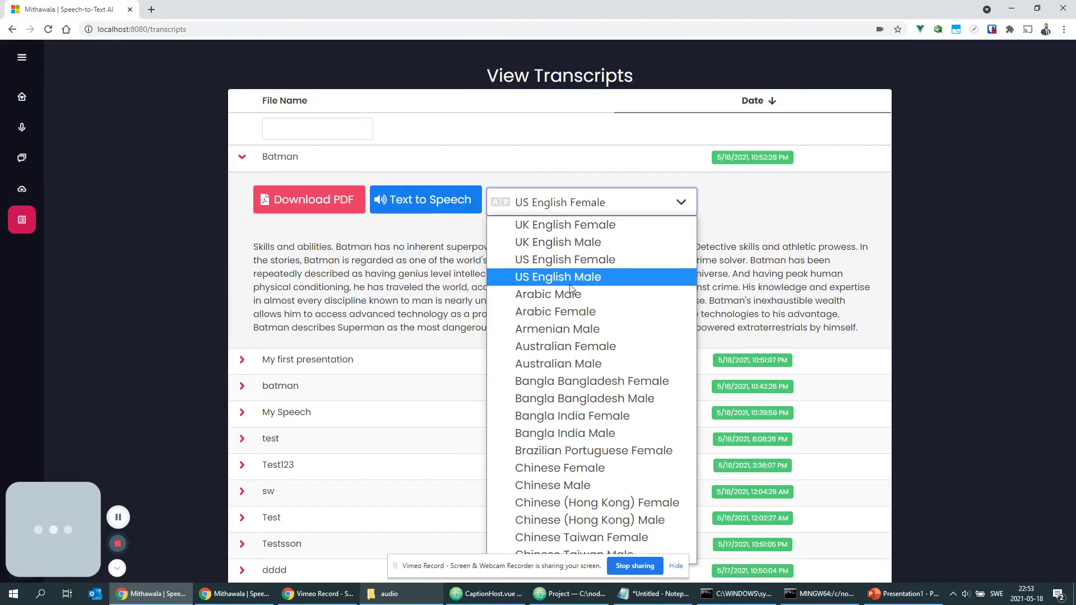
pyautogui.scroll(-10, 570, 289)
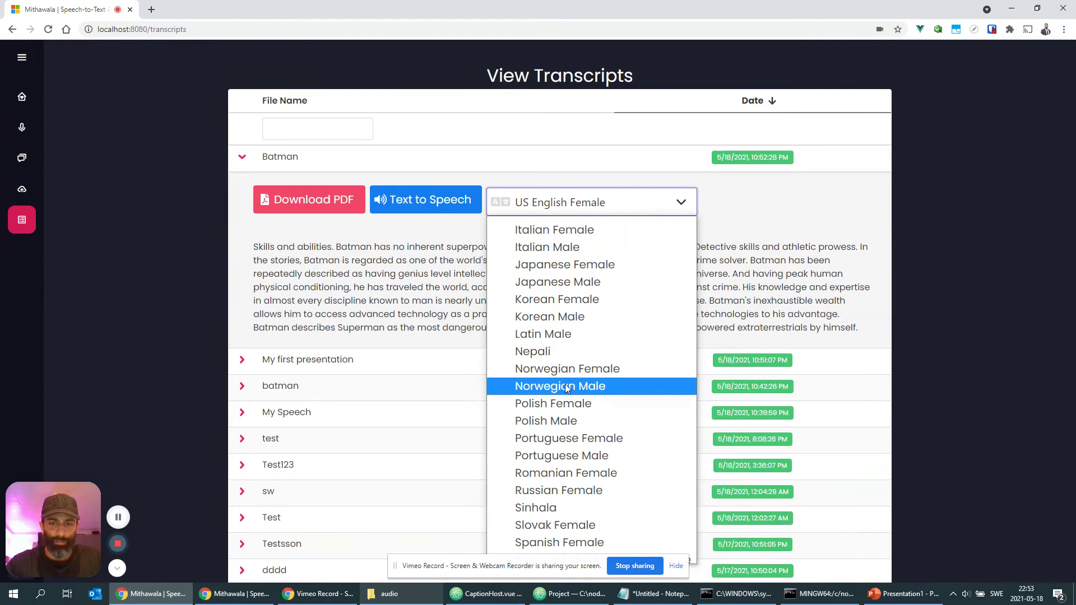
pyautogui.scroll(2, 565, 384)
pyautogui.scroll(-2, 558, 372)
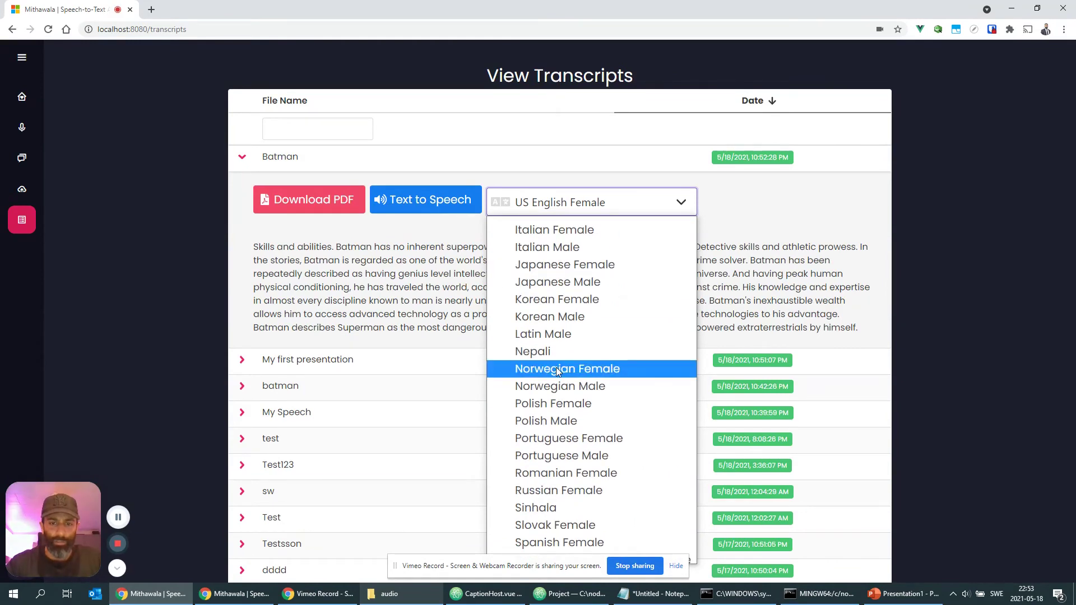
pyautogui.scroll(-6, 556, 368)
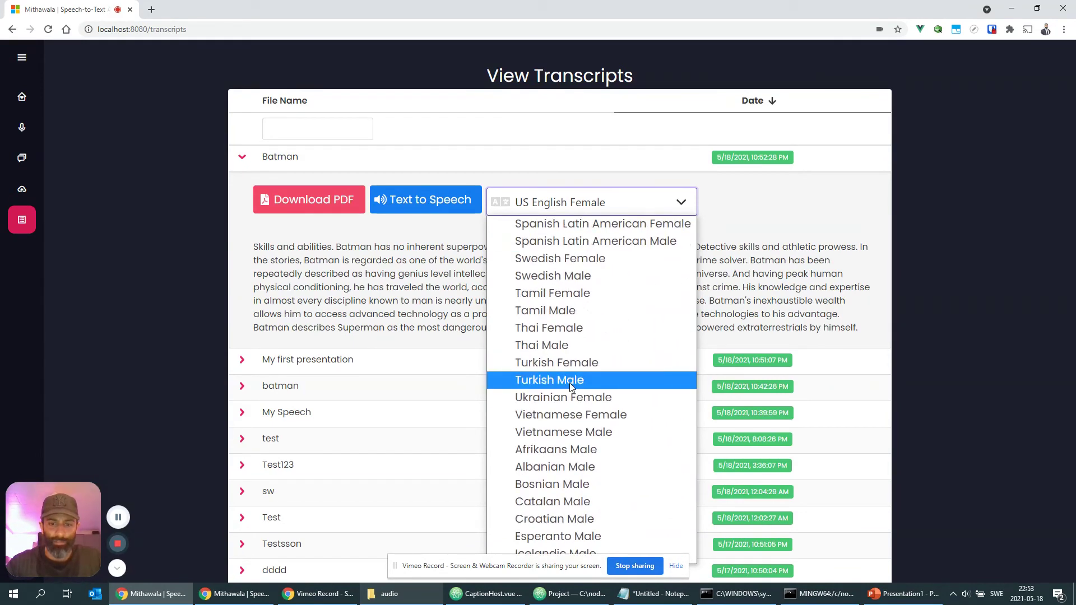
pyautogui.scroll(10, 570, 385)
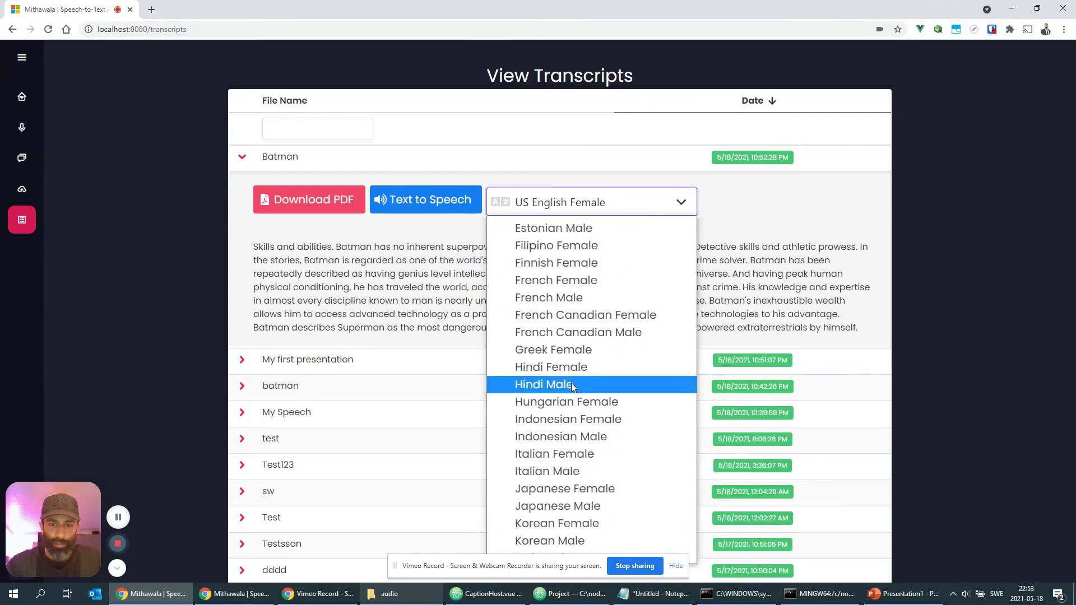
pyautogui.click(553, 368)
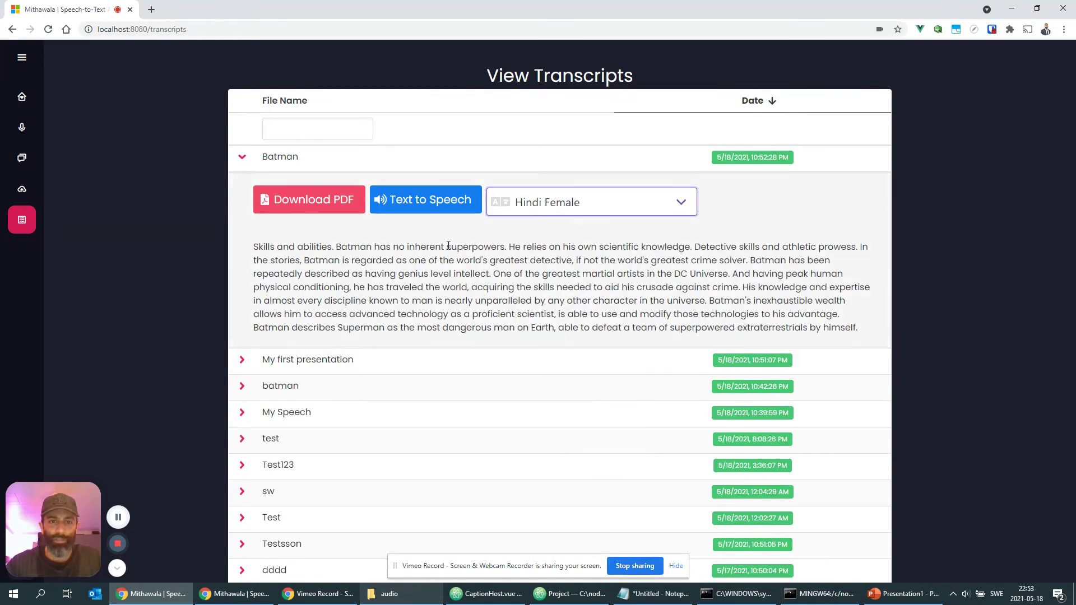
# Play the Batman transcript aloud in Hindi Female, lower the volume, then stop playback
pyautogui.click(426, 205)
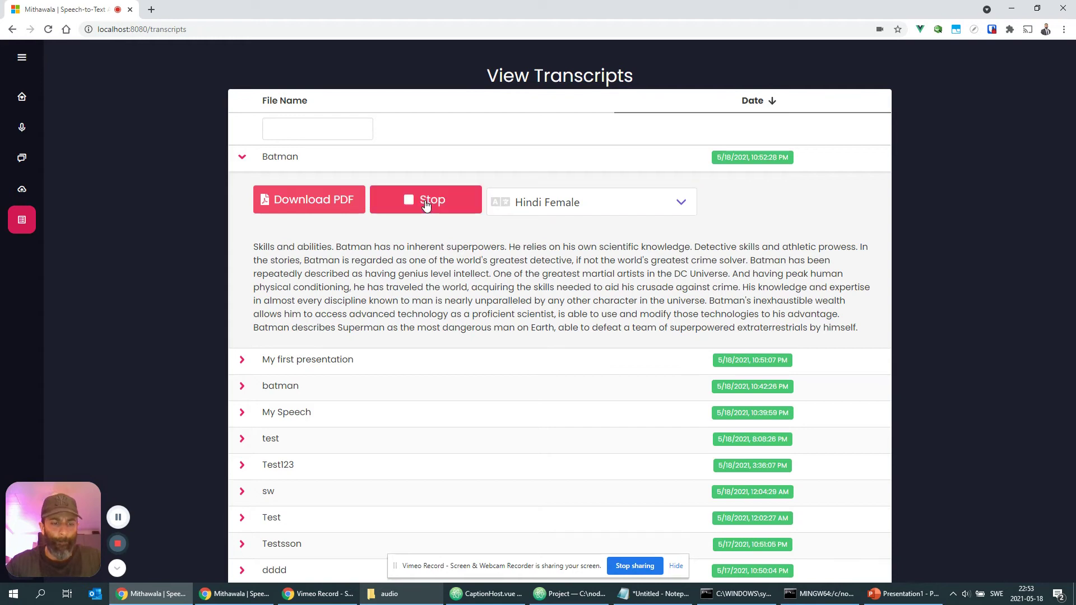
pyautogui.press('XF86AudioLowerVolume')
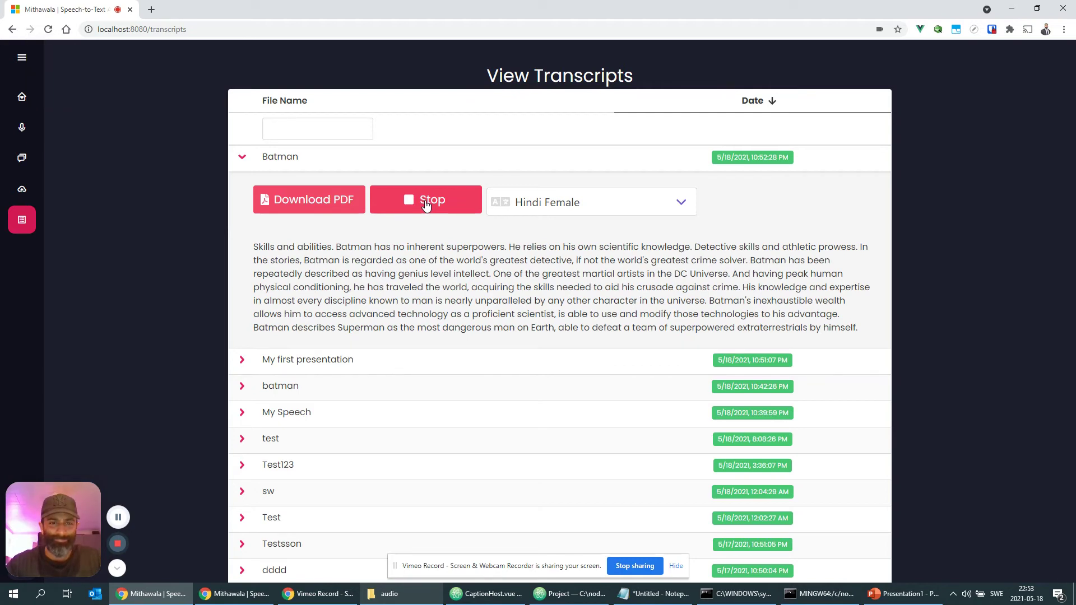
pyautogui.click(425, 203)
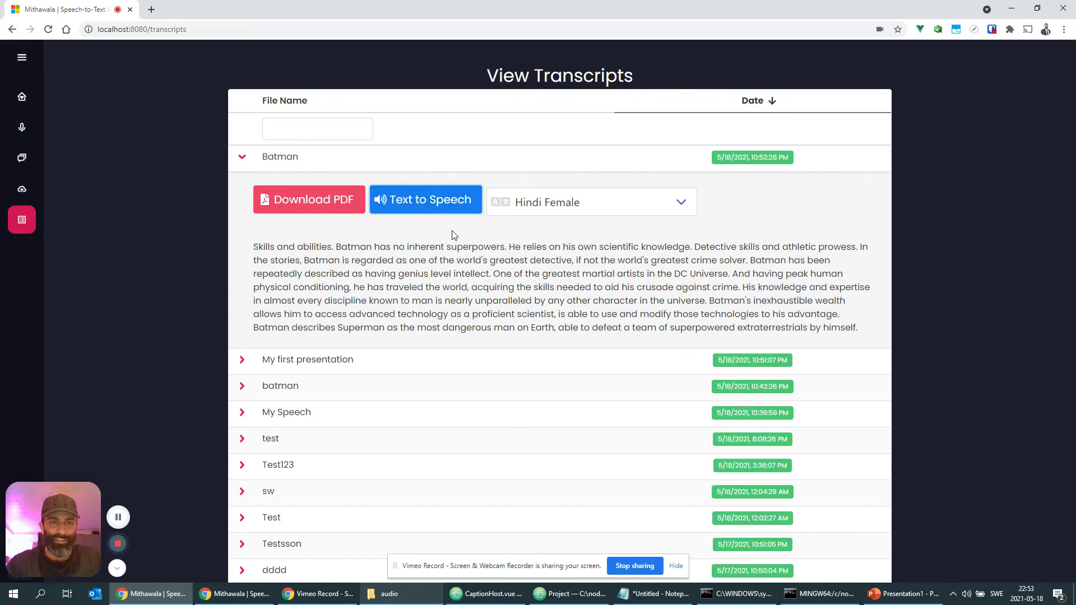
# Collapse the Batman entry, expand the labelled sidebar, and switch to the architecture slide
pyautogui.click(243, 157)
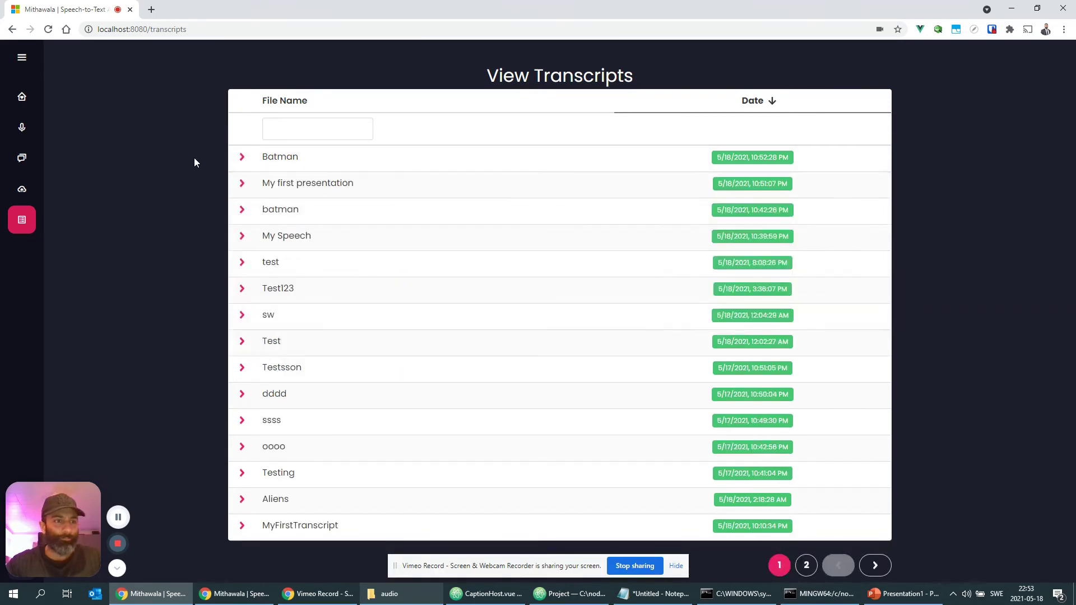
pyautogui.click(22, 57)
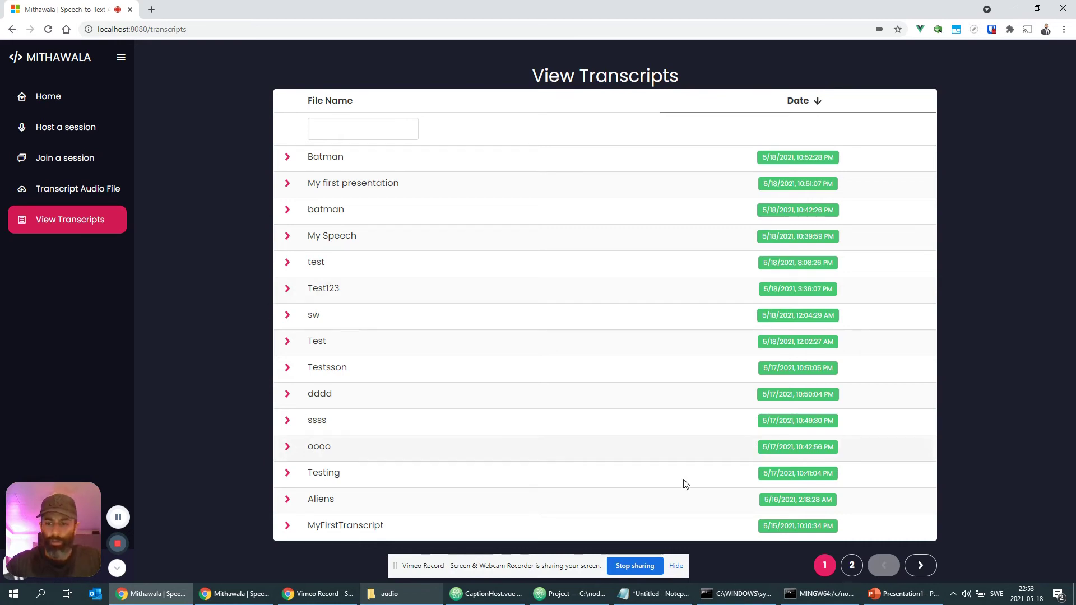
pyautogui.click(899, 595)
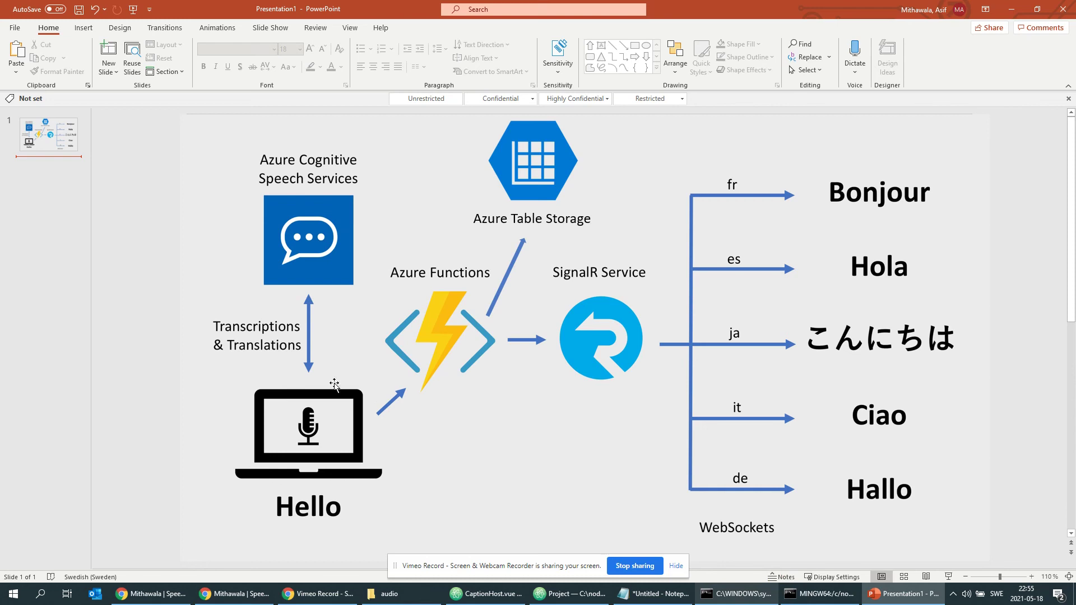
# Bring up the command prompt showing the dev server's responsiveVoice errors on localhost:8080
pyautogui.click(733, 597)
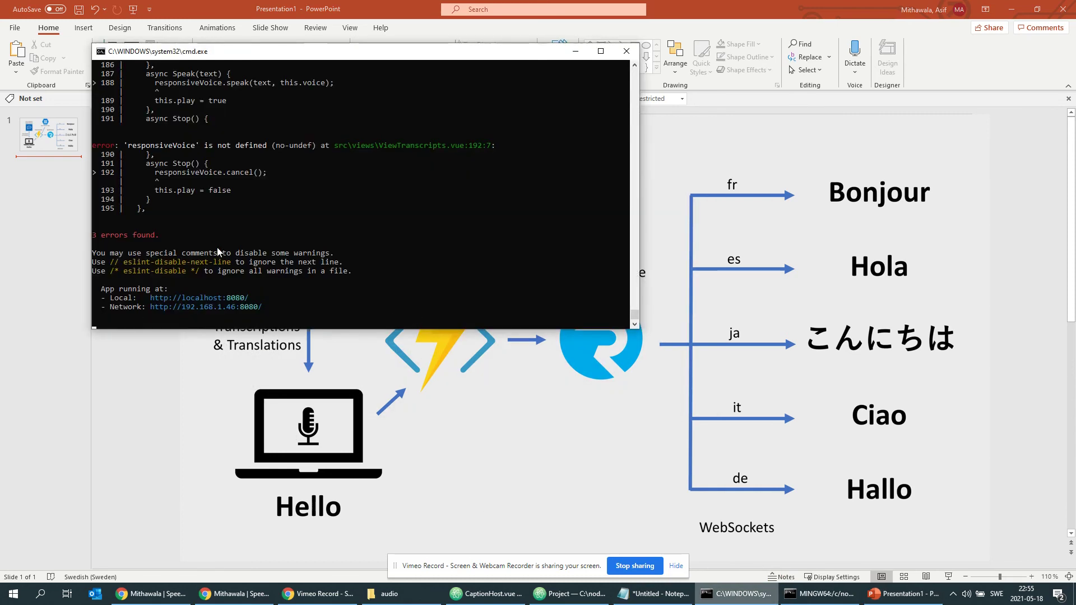
# Show the MINGW64 Azure Functions log, shift it slightly right, then return to the architecture slide
pyautogui.click(818, 595)
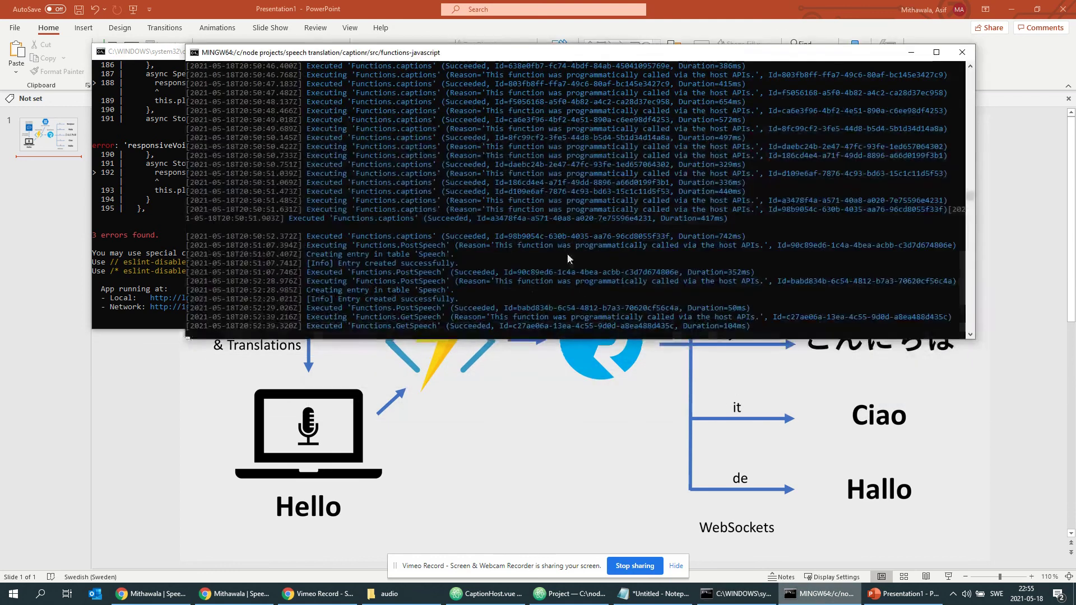
pyautogui.moveTo(404, 54); pyautogui.dragTo(439, 62)
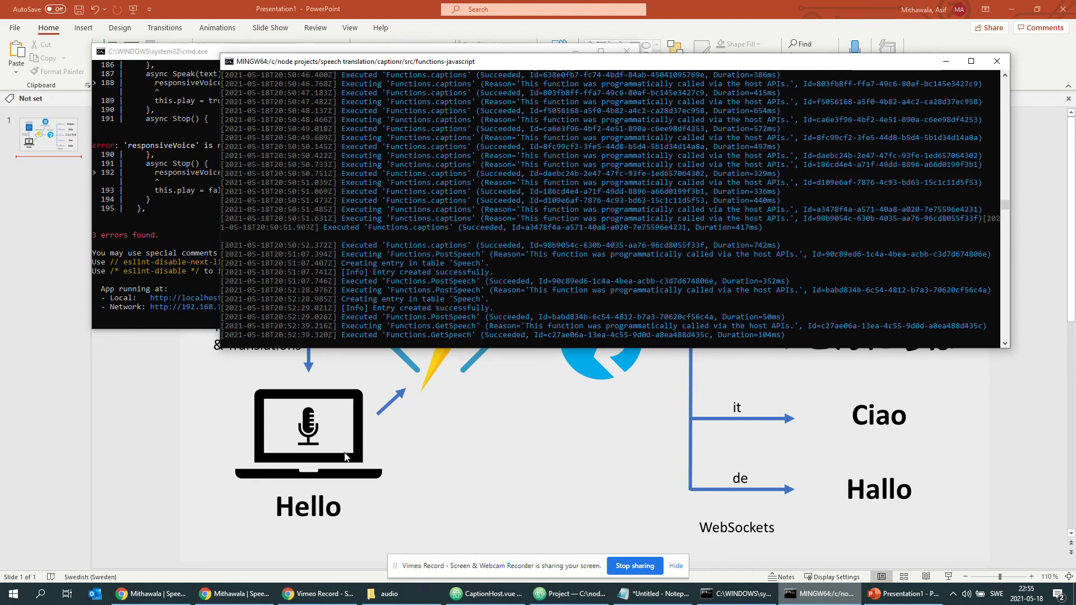
pyautogui.click(129, 473)
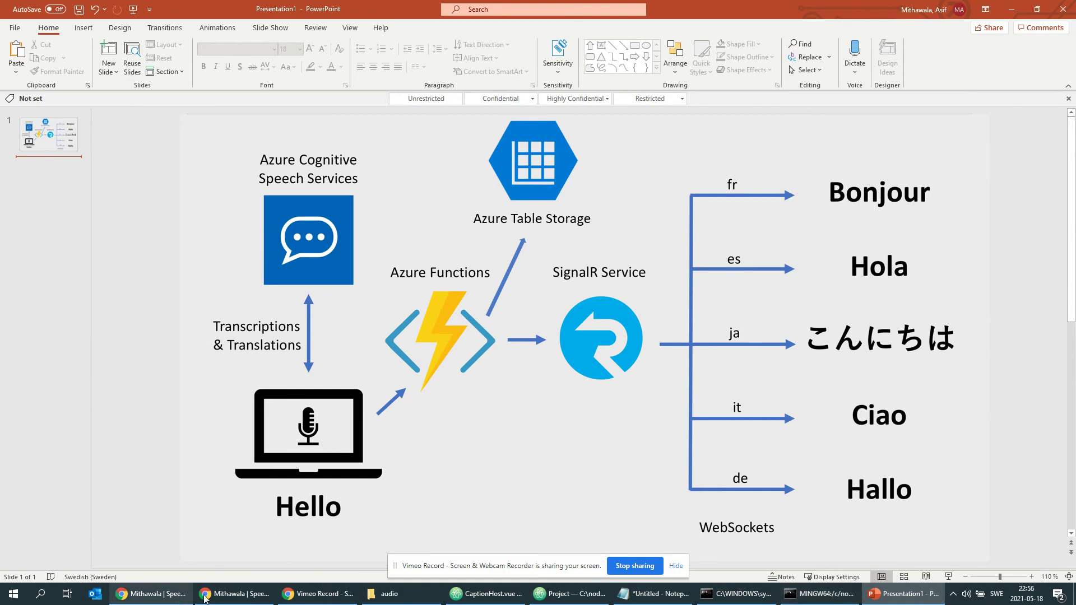
# Browse CaptionHost.vue, index.html, translator.js, language-list-mixin.js and ViewTranscripts.vue in Atom
pyautogui.click(487, 593)
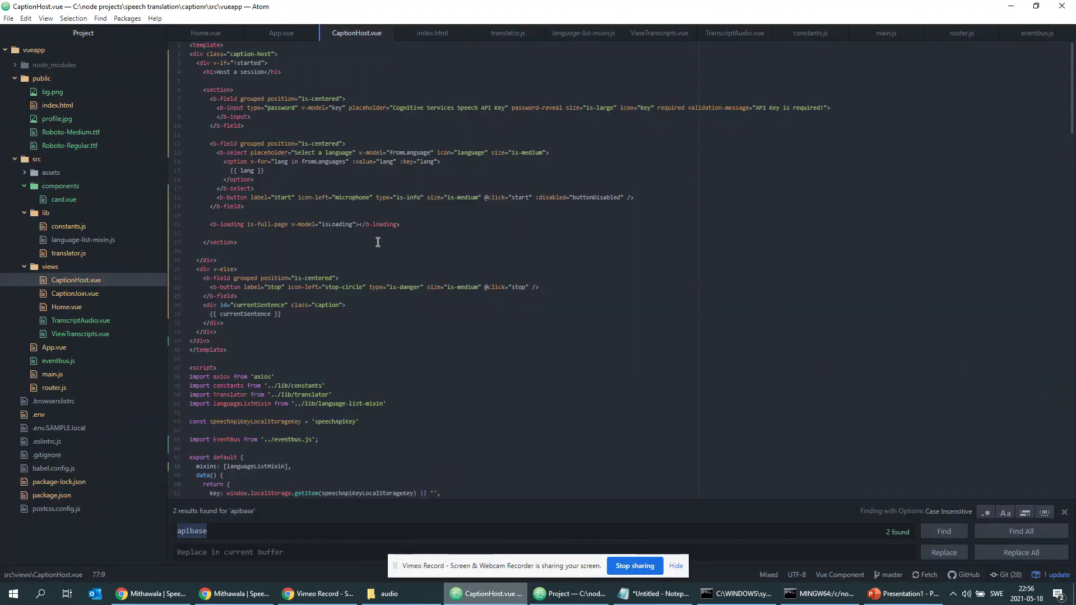
pyautogui.scroll(-10, 378, 242)
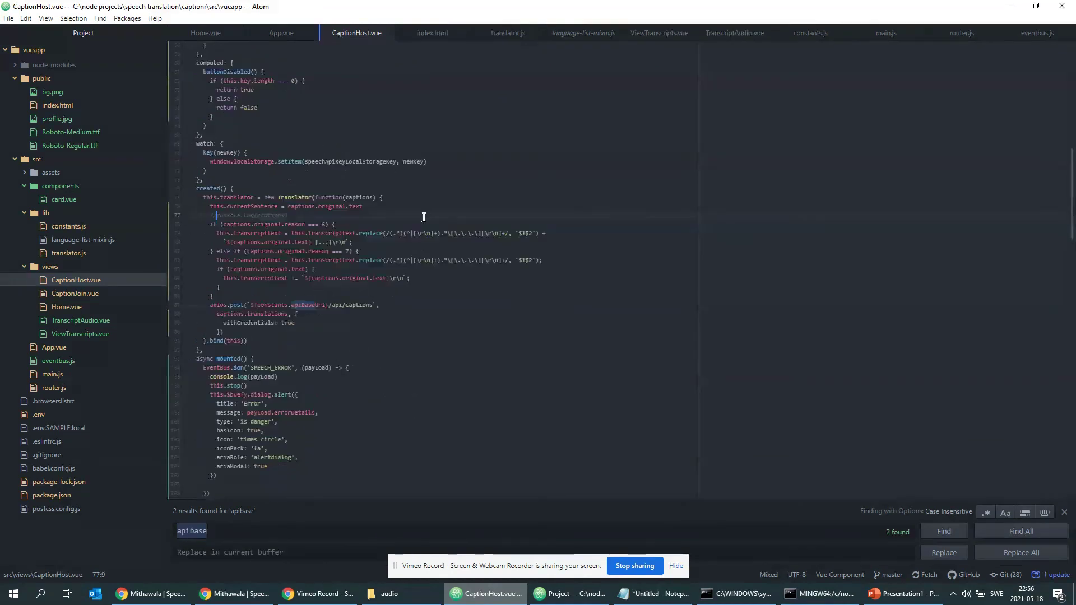
pyautogui.scroll(-10, 424, 217)
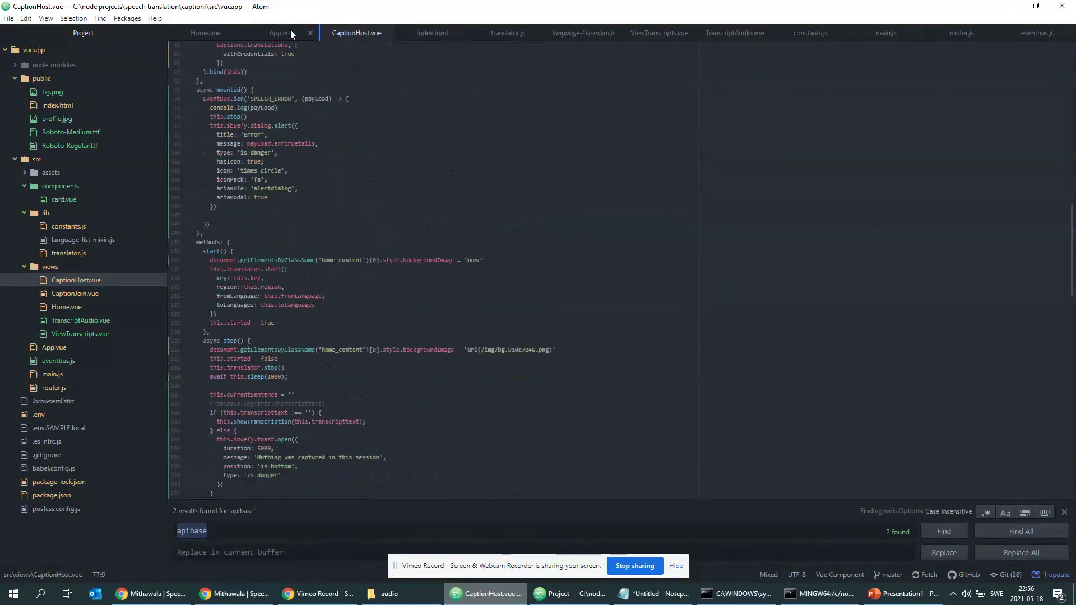
pyautogui.click(433, 32)
pyautogui.click(510, 32)
pyautogui.click(570, 32)
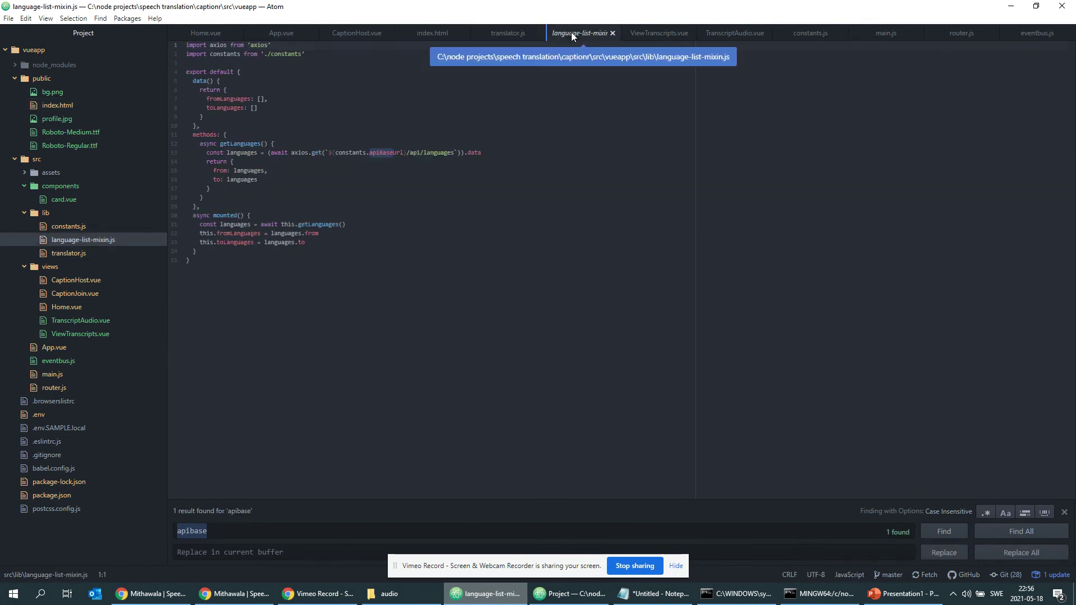
pyautogui.click(642, 32)
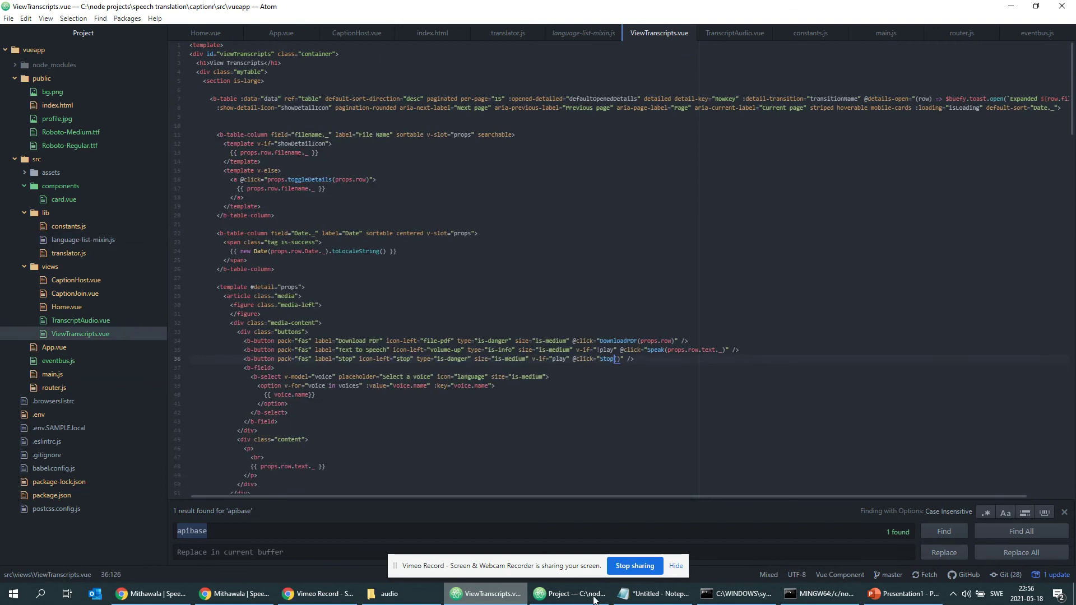
# Show constants.js and collapse the languages, negotiate, selectLanguage, common and captions folders
pyautogui.click(568, 593)
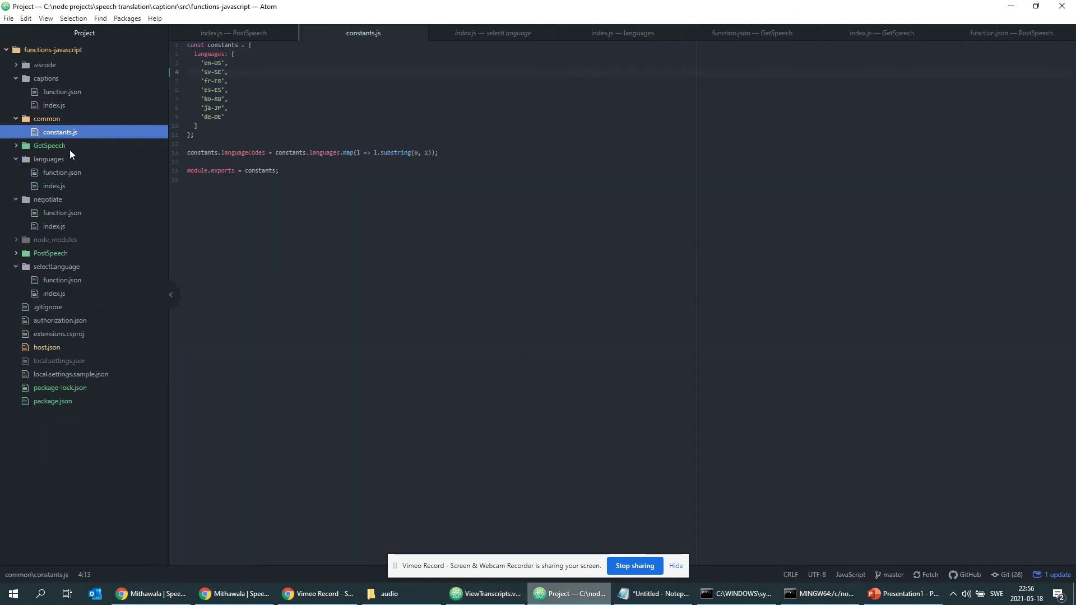
pyautogui.click(19, 158)
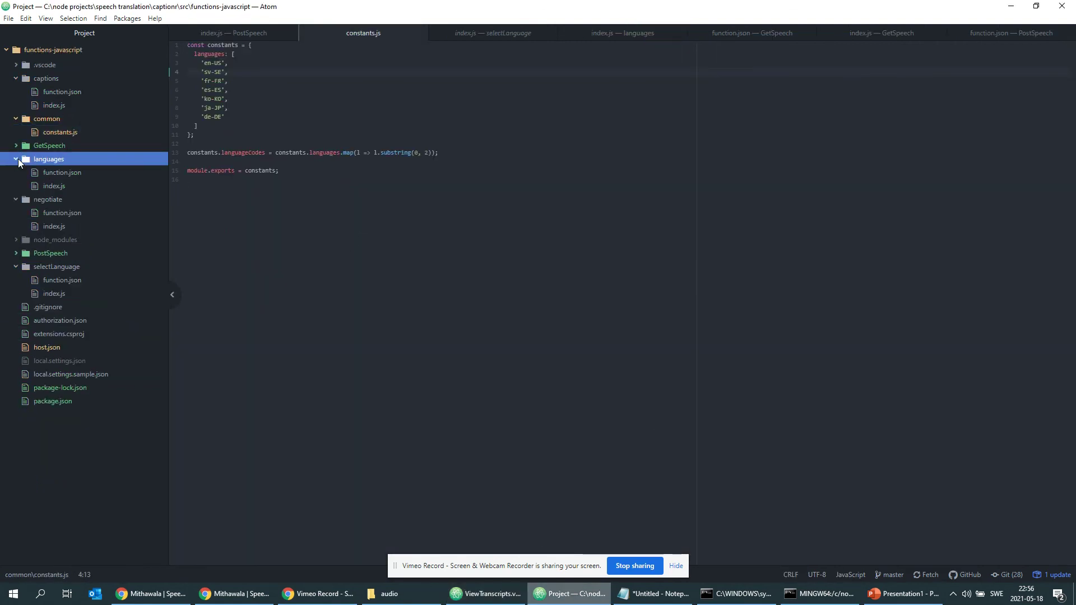
pyautogui.click(16, 172)
pyautogui.click(16, 212)
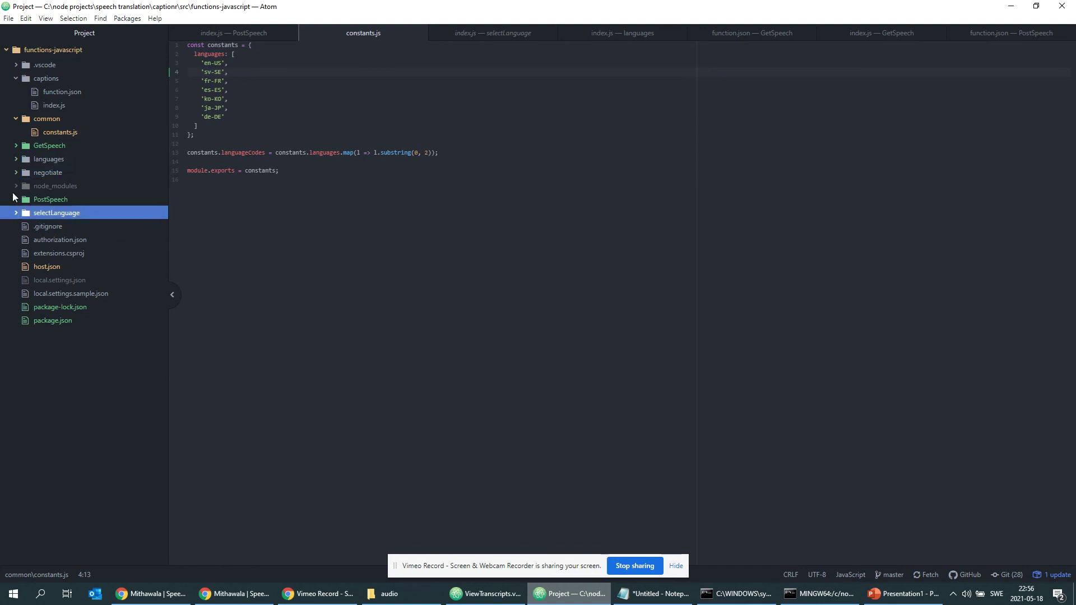
pyautogui.click(16, 120)
pyautogui.click(16, 80)
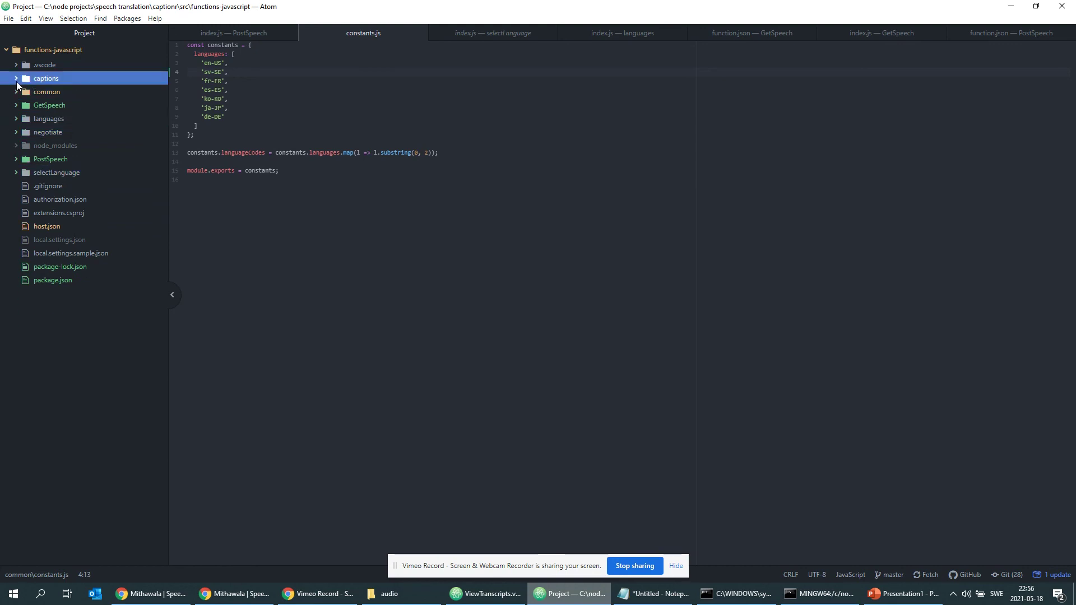
# Bring the Swedish caption and View Transcripts windows forward, then go to the Home page
pyautogui.click(234, 599)
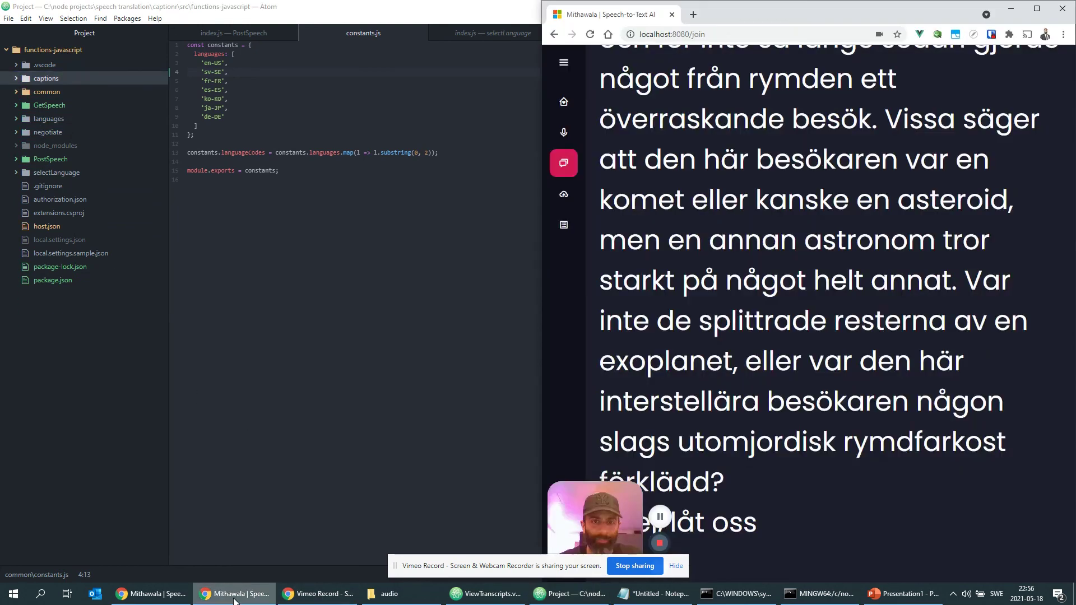
pyautogui.click(177, 597)
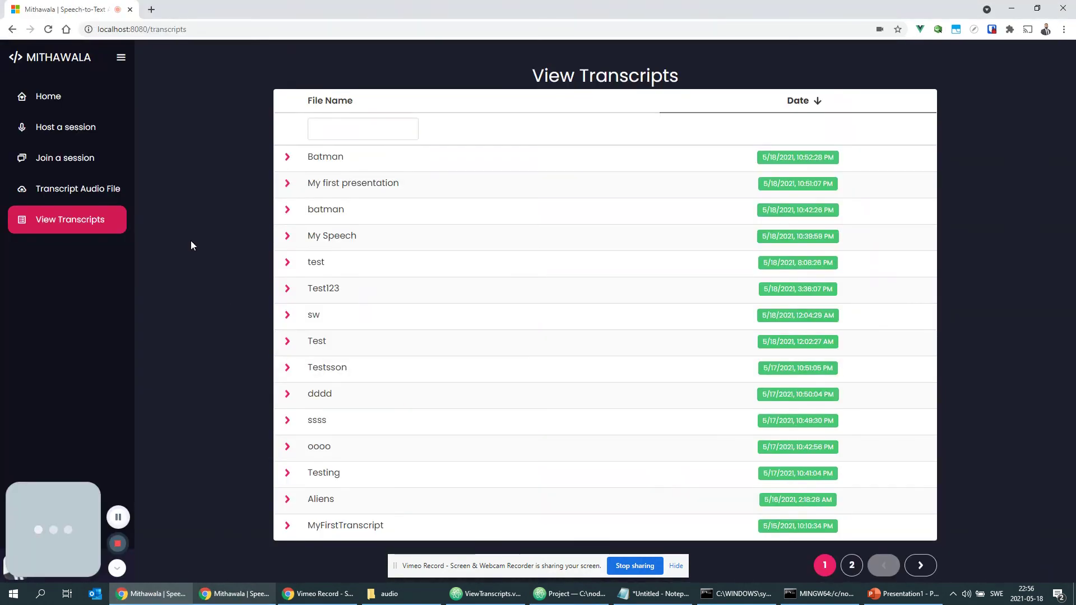
pyautogui.click(58, 105)
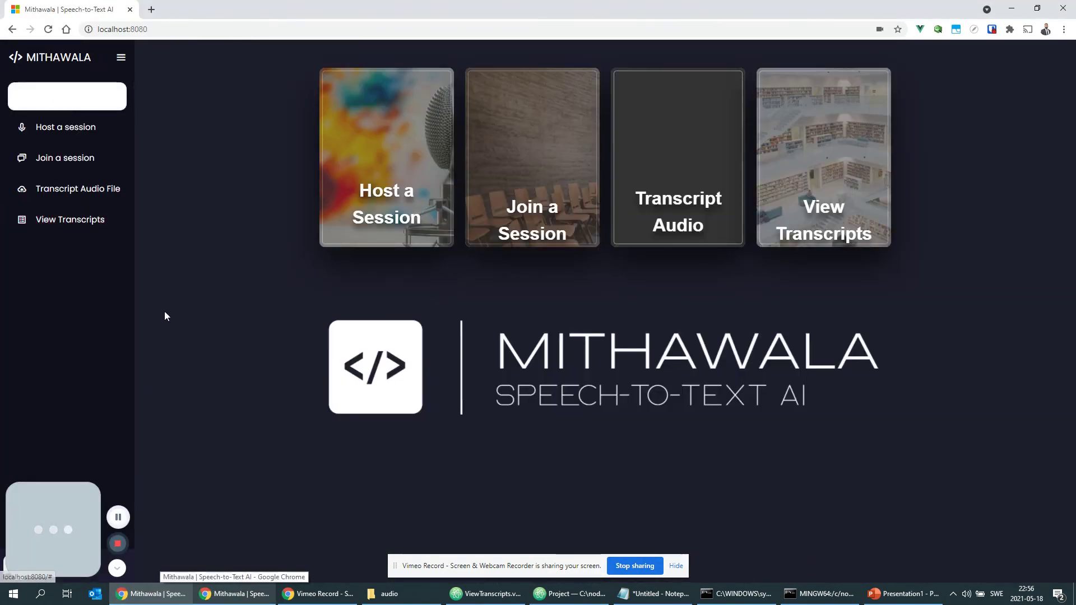